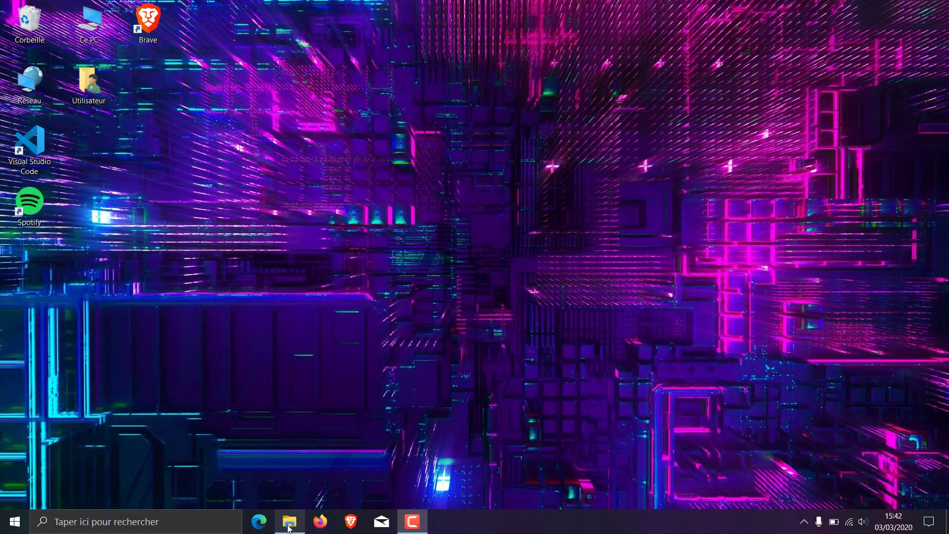
# Open the RainWallpaper_setup archive in the Téléchargements folder and run the RainWallpaper_setup application inside it.
pyautogui.click(289, 522)
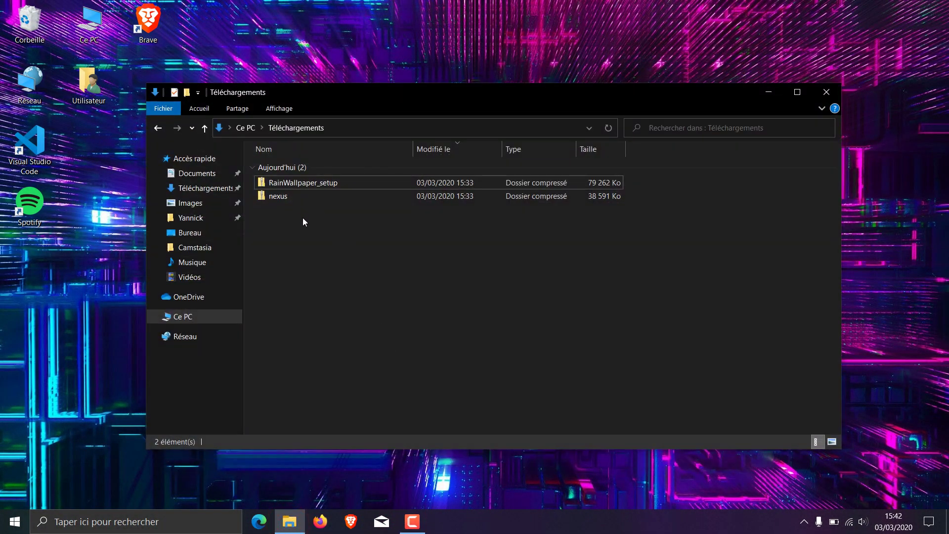
pyautogui.moveTo(302, 217); pyautogui.dragTo(326, 185)
pyautogui.click(316, 310)
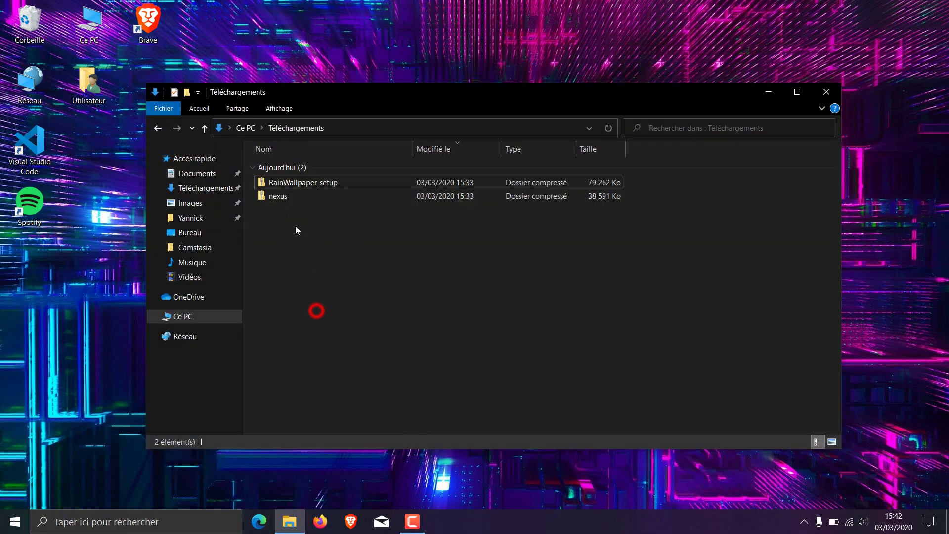
pyautogui.doubleClick(299, 183)
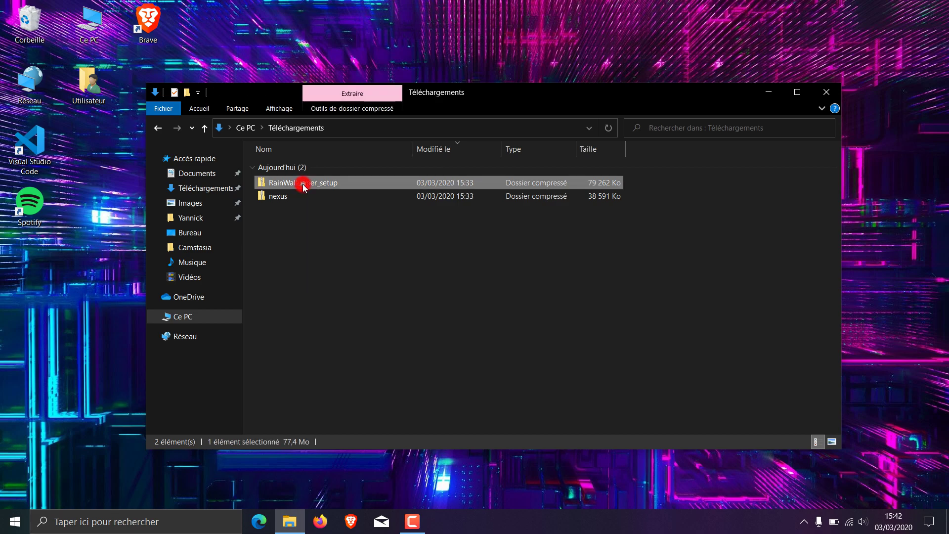
pyautogui.click(303, 169)
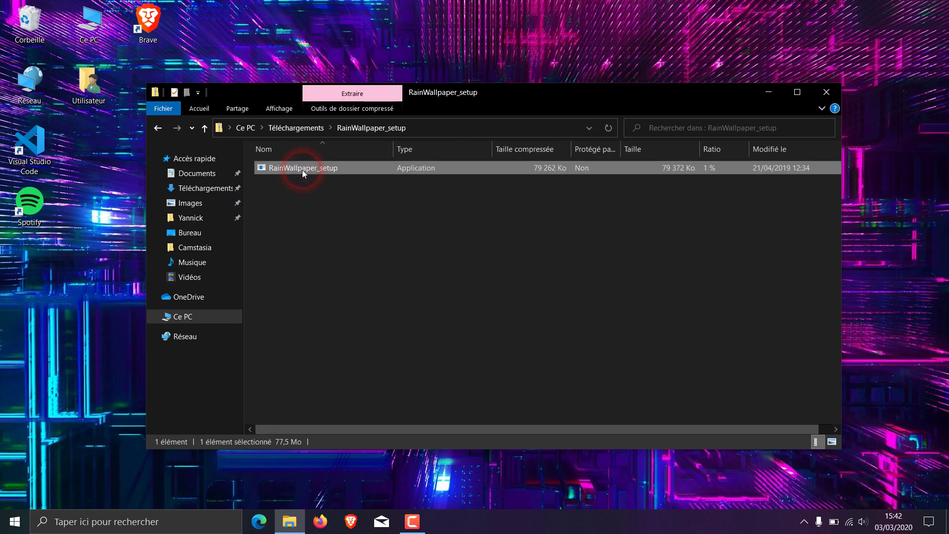
pyautogui.doubleClick(304, 172)
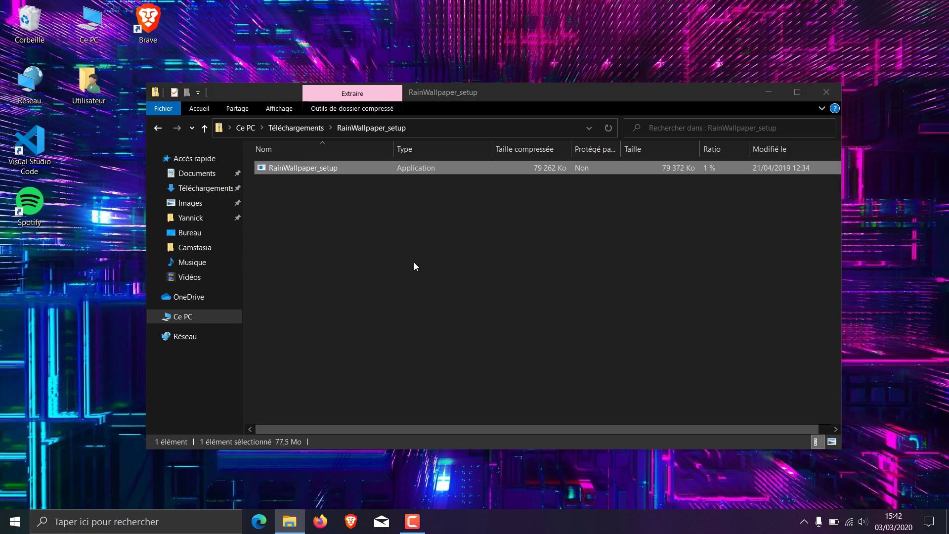
# Go through the installation wizard and finish it with Exécuter RainWallpaper enabled.
pyautogui.click(511, 284)
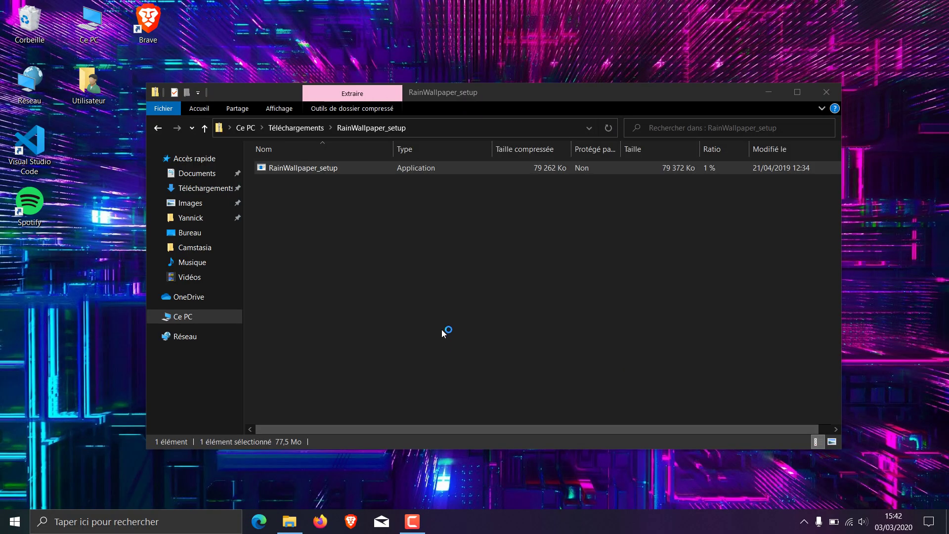
pyautogui.click(547, 363)
pyautogui.click(543, 360)
pyautogui.click(542, 358)
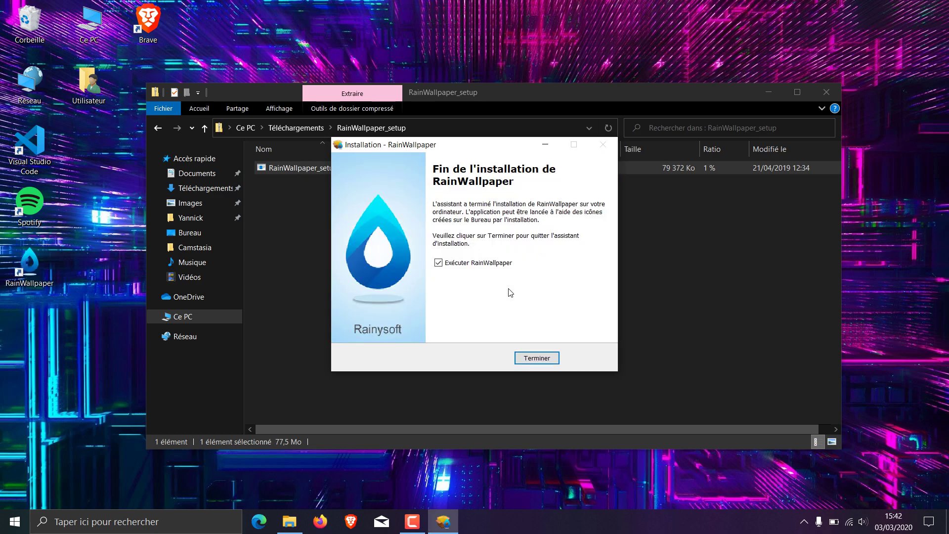
pyautogui.click(525, 357)
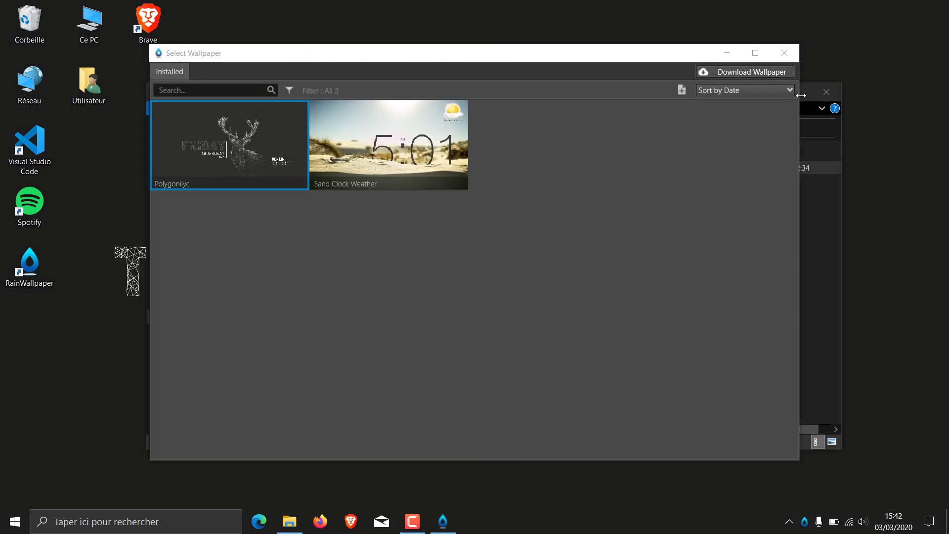
# Minimize File Explorer and the Select Wallpaper window to view the Polygonilyc wallpaper on the desktop.
pyautogui.moveTo(612, 57); pyautogui.dragTo(578, 46)
pyautogui.click(772, 92)
pyautogui.moveTo(389, 49); pyautogui.dragTo(464, 44)
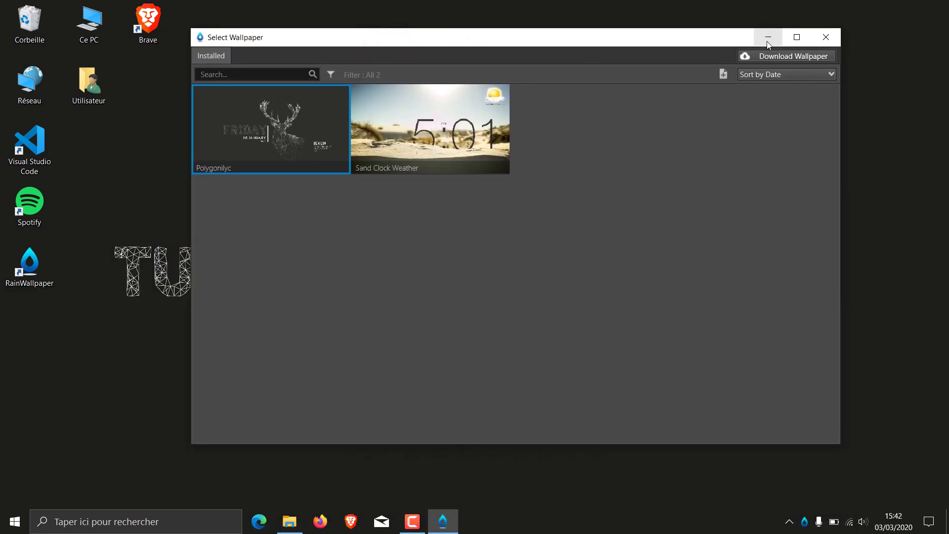
pyautogui.click(768, 39)
pyautogui.moveTo(297, 226); pyautogui.dragTo(385, 204)
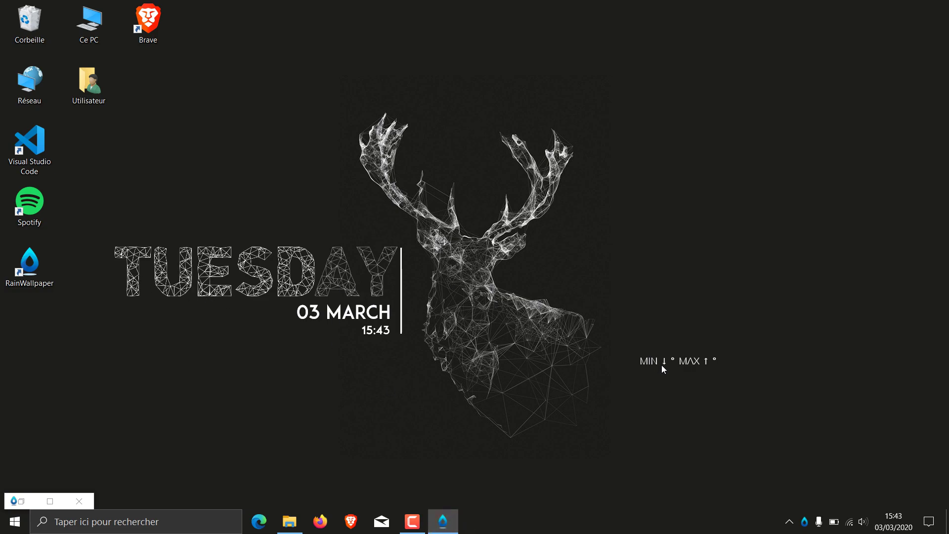
pyautogui.click(645, 364)
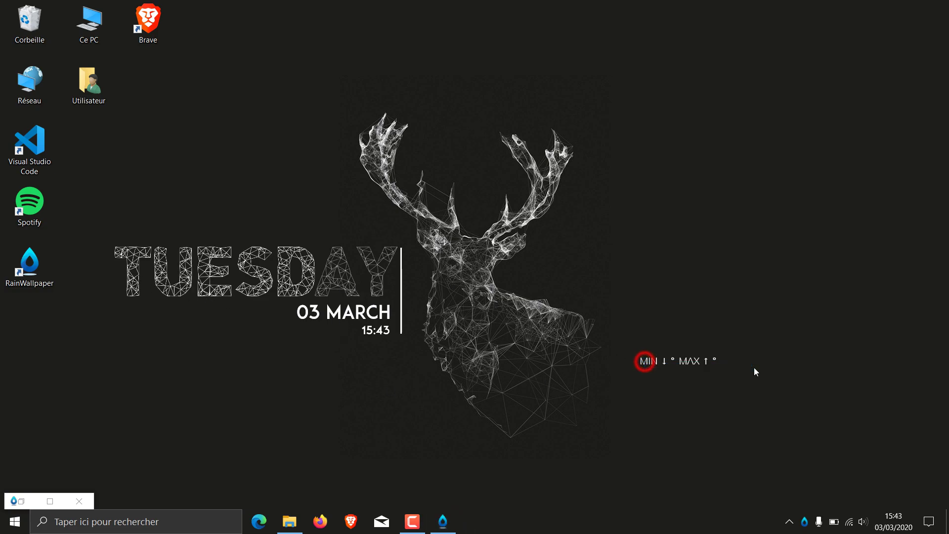
# Bring back the Select Wallpaper window and open the online gallery for downloading wallpapers.
pyautogui.click(443, 521)
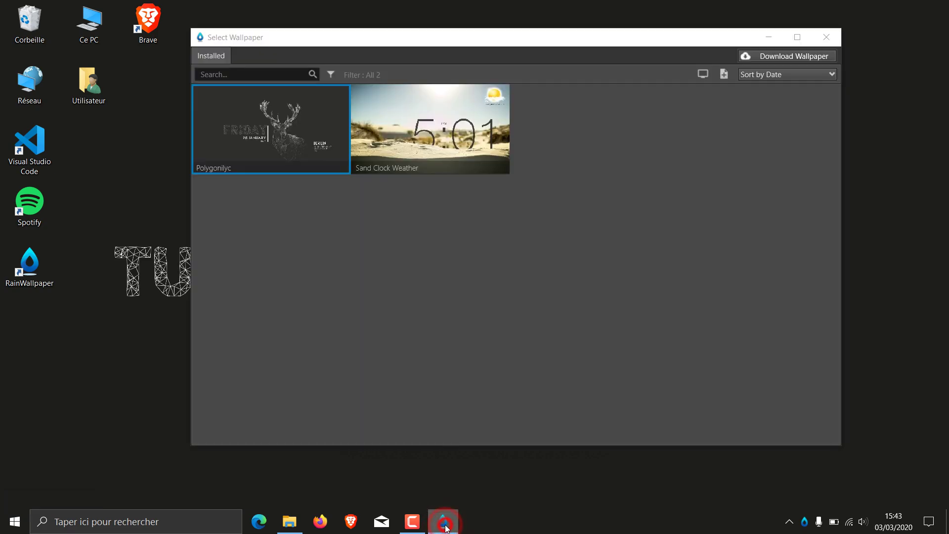
pyautogui.moveTo(336, 46); pyautogui.dragTo(305, 48)
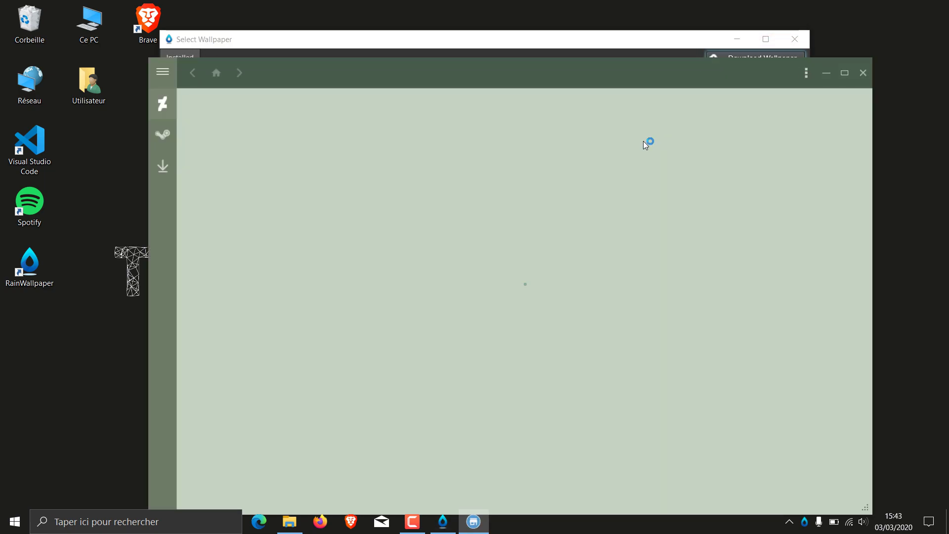
pyautogui.moveTo(465, 69); pyautogui.dragTo(450, 35)
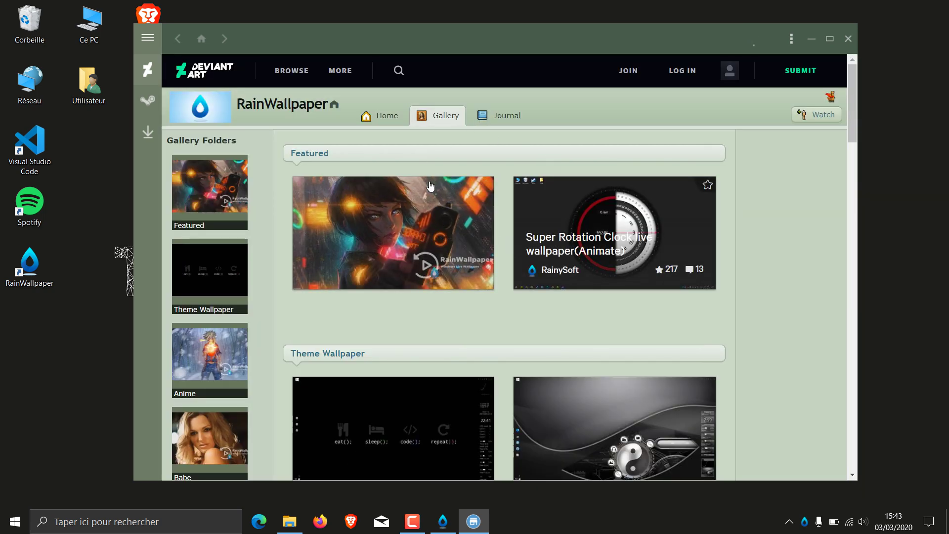
# Browse the RainWallpaper gallery, go to page 2 and open the Forest Snow wallpaper from the Landscape folder.
pyautogui.scroll(-4, 431, 174)
pyautogui.scroll(4, 362, 125)
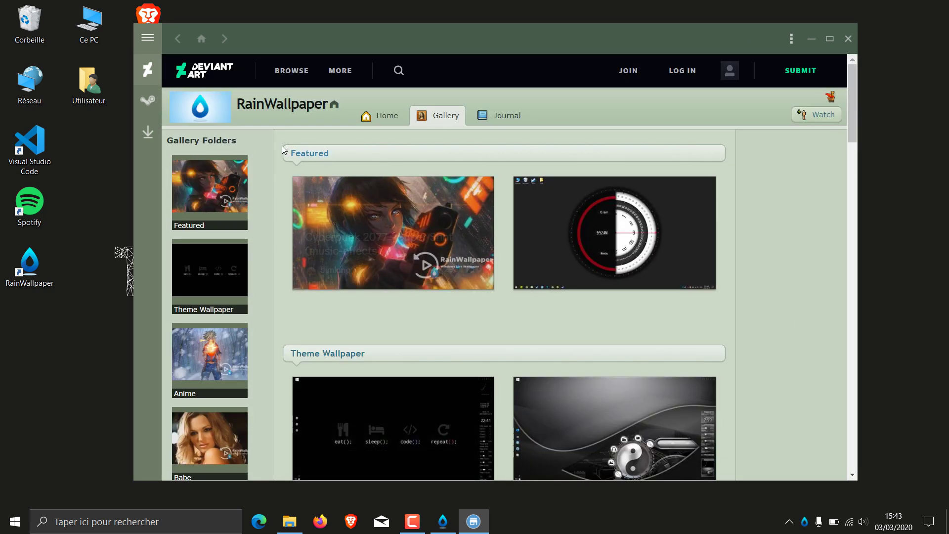
pyautogui.scroll(-5, 387, 201)
pyautogui.scroll(-15, 459, 185)
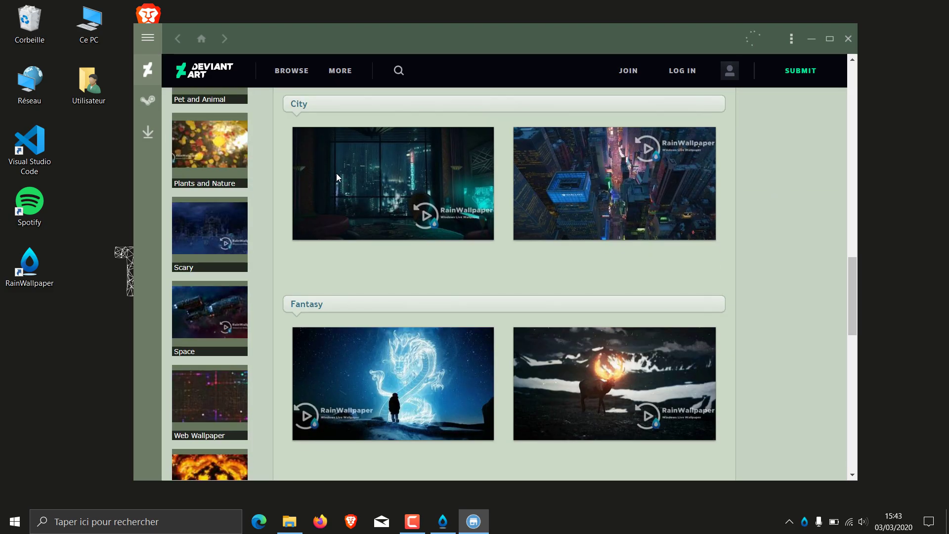
pyautogui.scroll(-9, 341, 188)
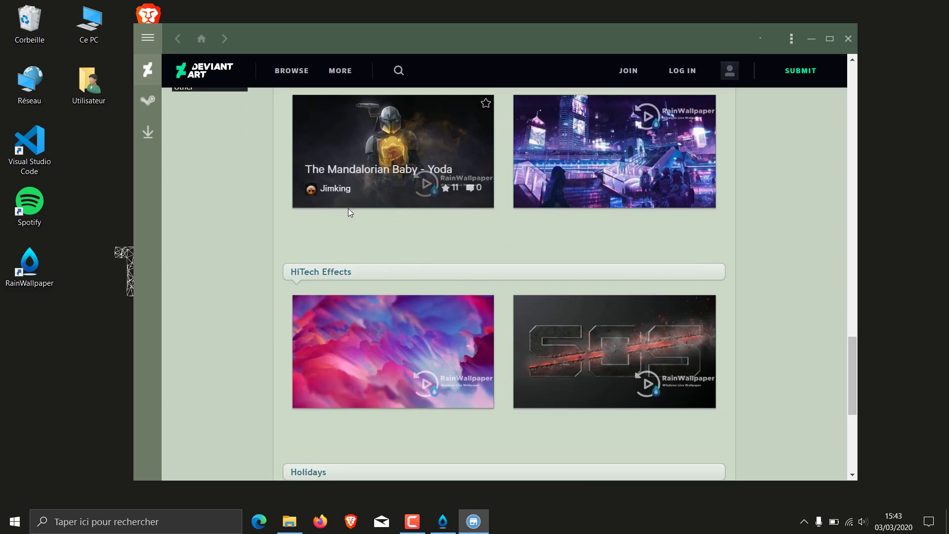
pyautogui.scroll(-6, 350, 212)
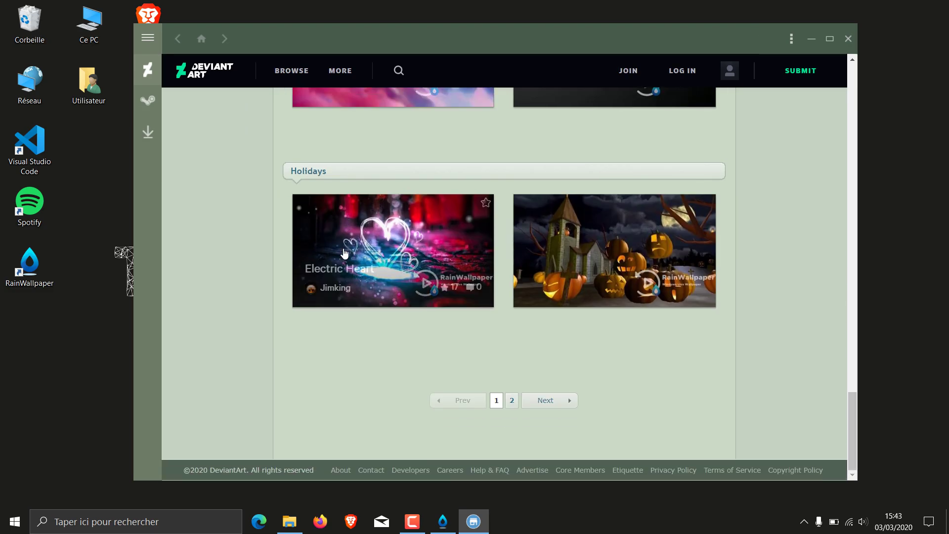
pyautogui.click(512, 400)
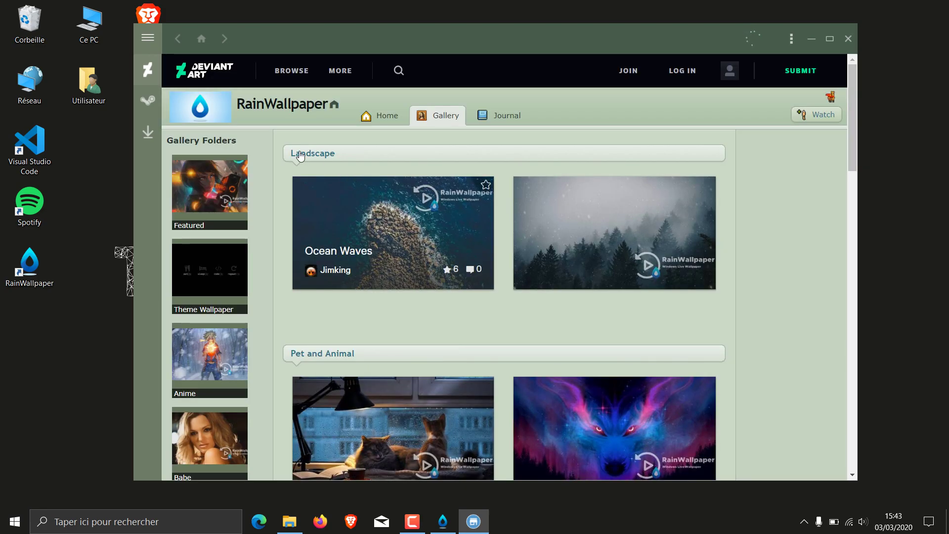
pyautogui.click(317, 154)
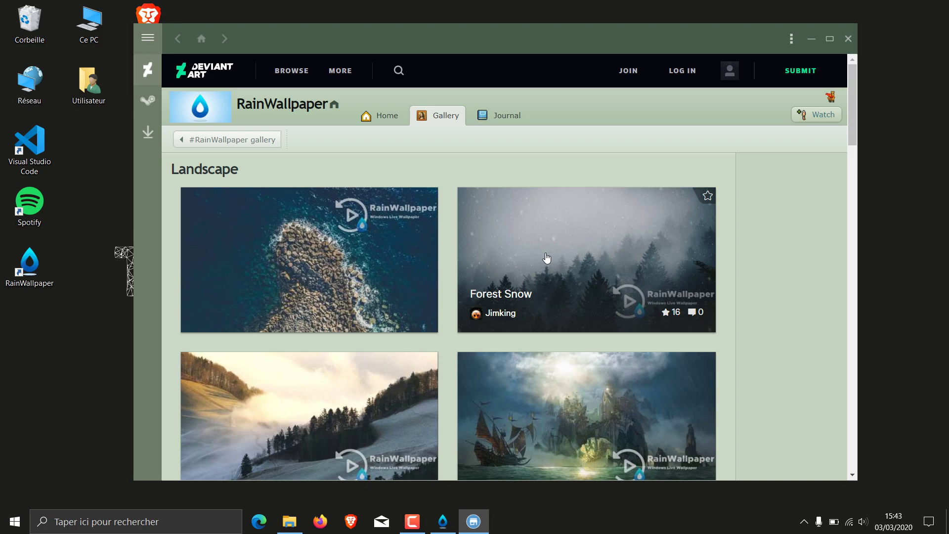
pyautogui.click(546, 255)
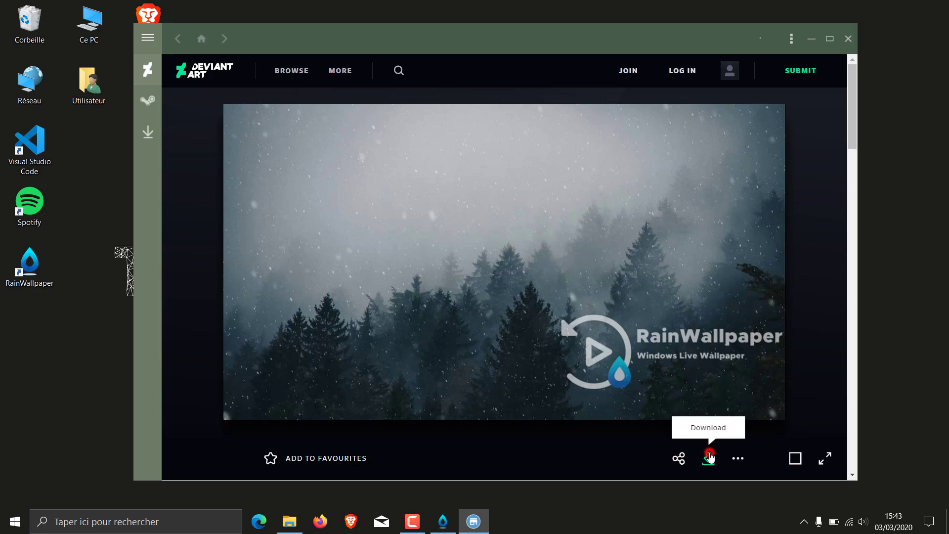
# Try to download the Forest Snow wallpaper without an account and dismiss the Join DeviantArt form.
pyautogui.click(709, 457)
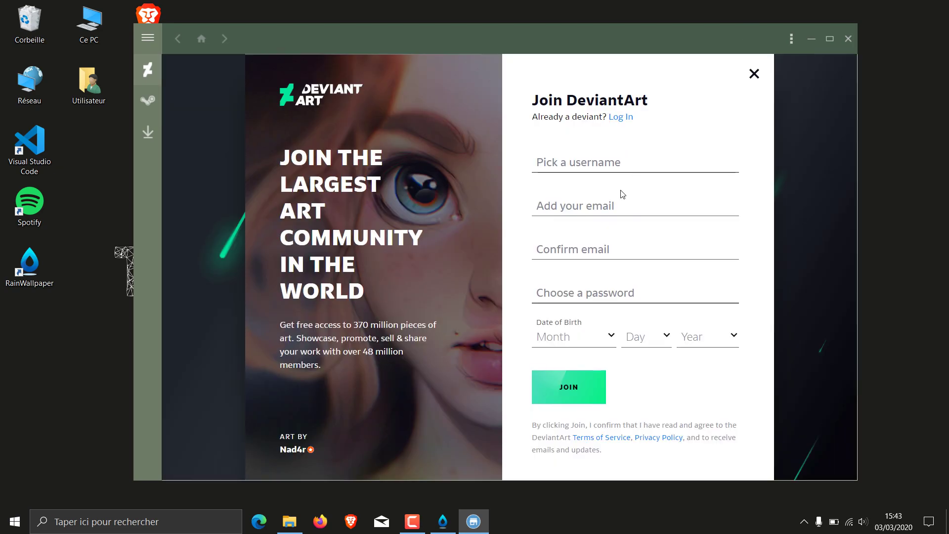
pyautogui.click(732, 148)
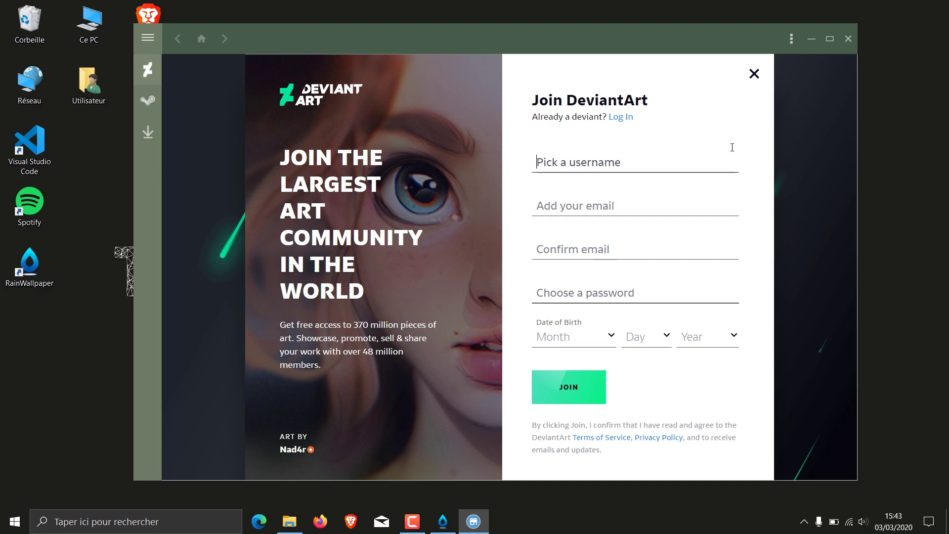
pyautogui.click(755, 74)
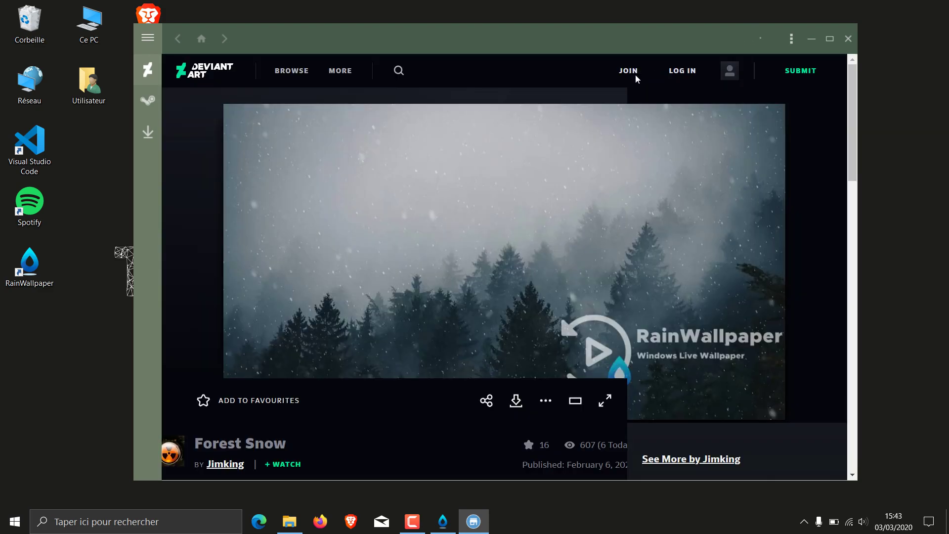
# Log in to DeviantArt with the account username and password, keeping the session logged in.
pyautogui.click(686, 72)
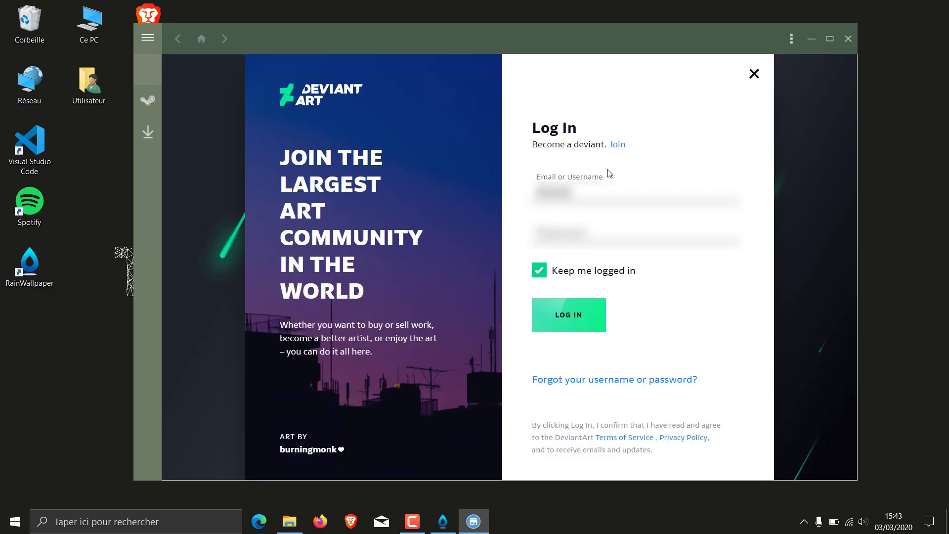
pyautogui.press('Tab')
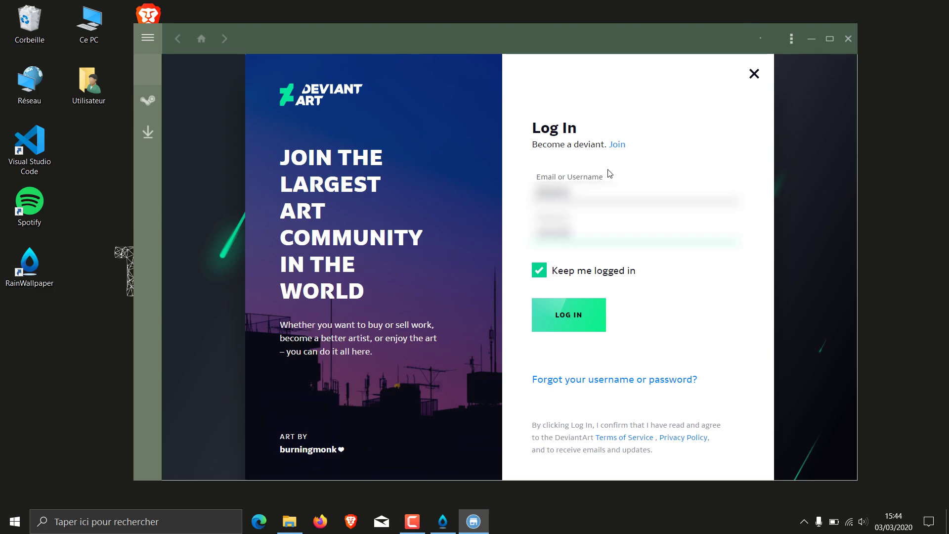
pyautogui.click(576, 320)
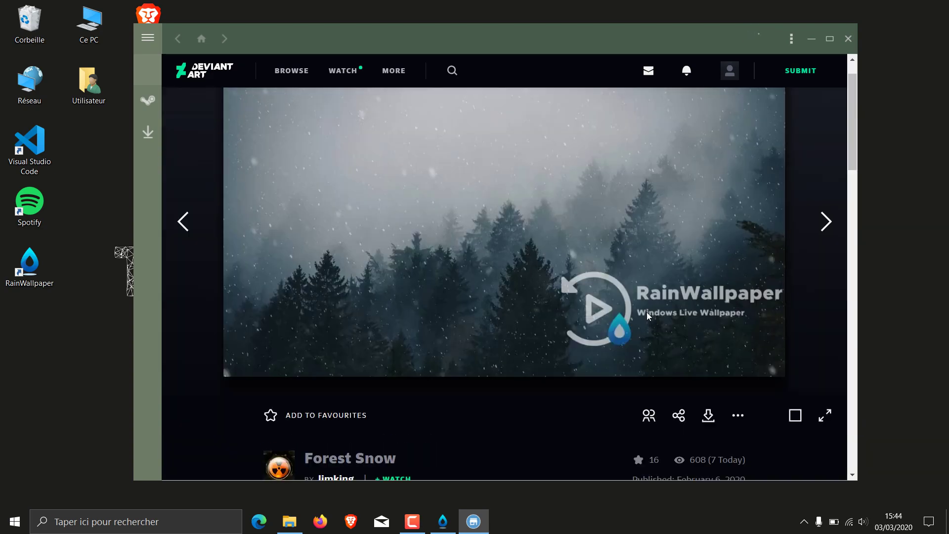
# Download the Forest Snow wallpaper and refresh the list of installed wallpapers.
pyautogui.click(706, 460)
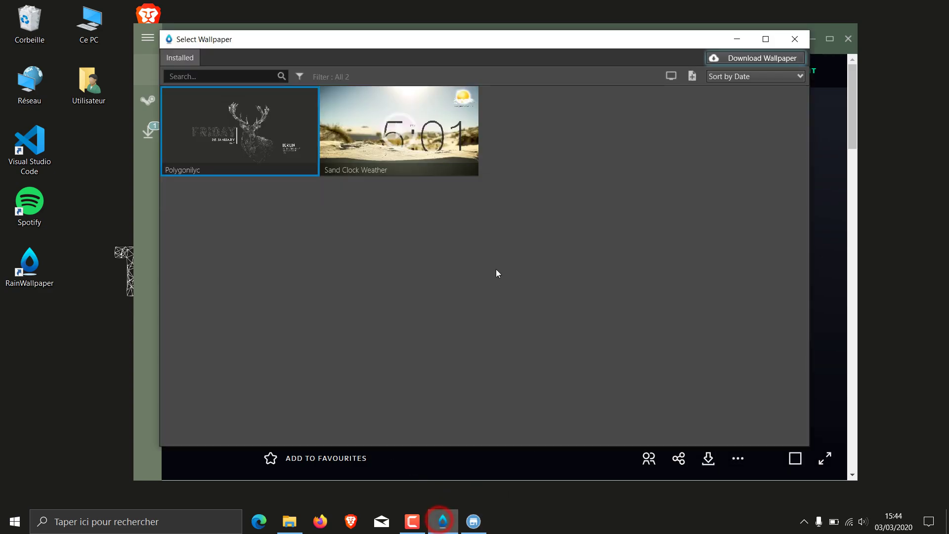
pyautogui.rightClick(370, 265)
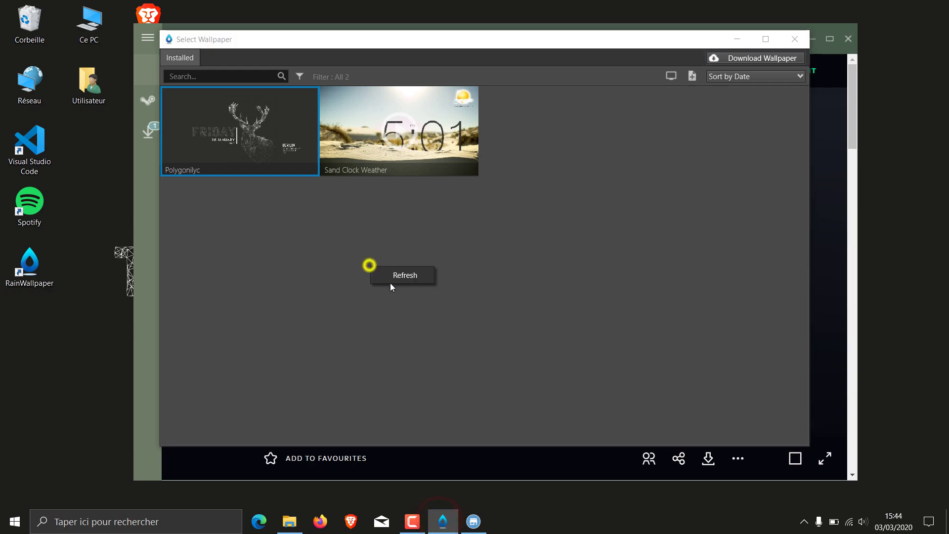
pyautogui.click(416, 277)
pyautogui.rightClick(356, 219)
pyautogui.click(383, 228)
pyautogui.rightClick(378, 211)
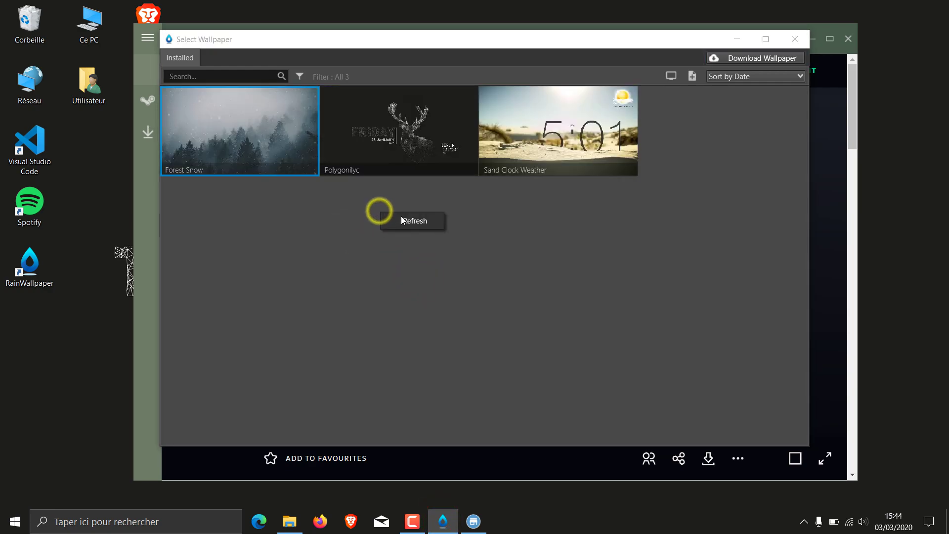
# Play Forest Snow as the live wallpaper and minimize both open windows to reveal the desktop.
pyautogui.click(241, 140)
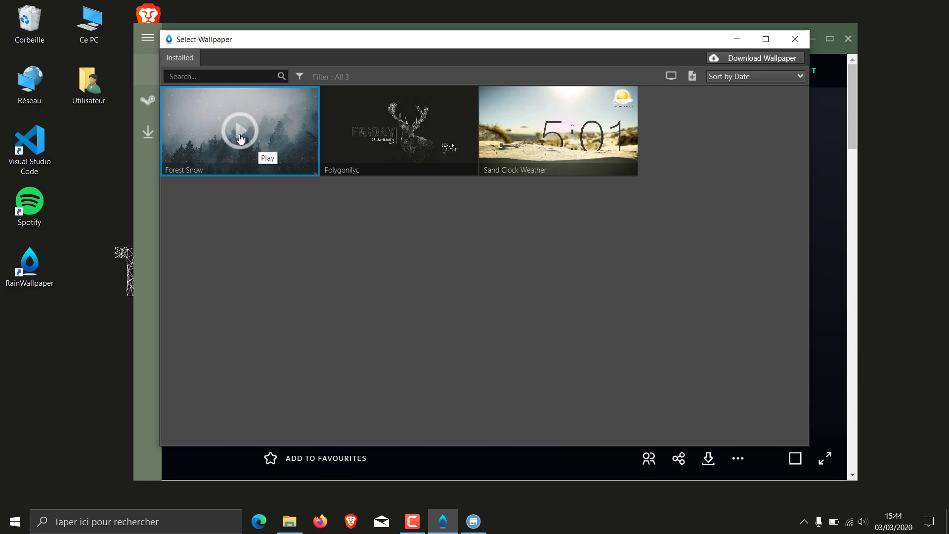
pyautogui.click(254, 140)
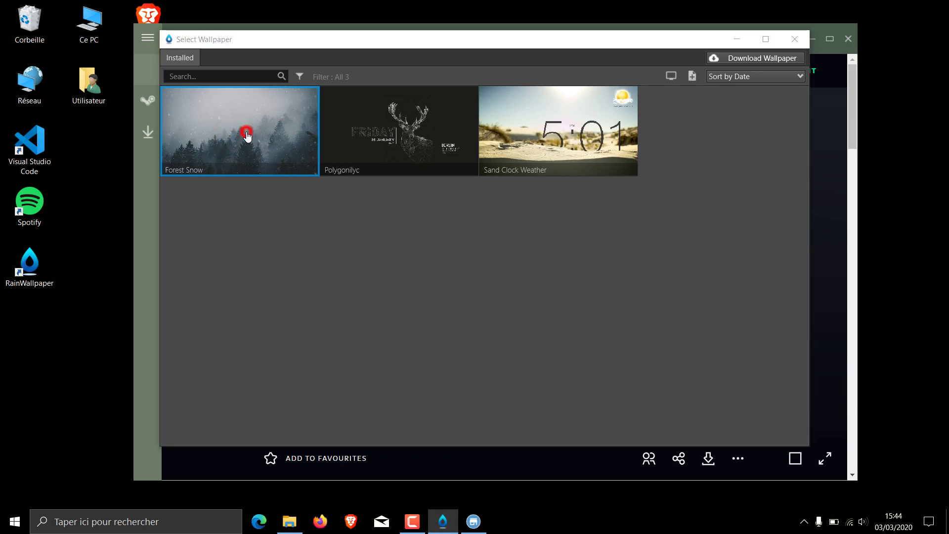
pyautogui.click(737, 39)
pyautogui.click(812, 38)
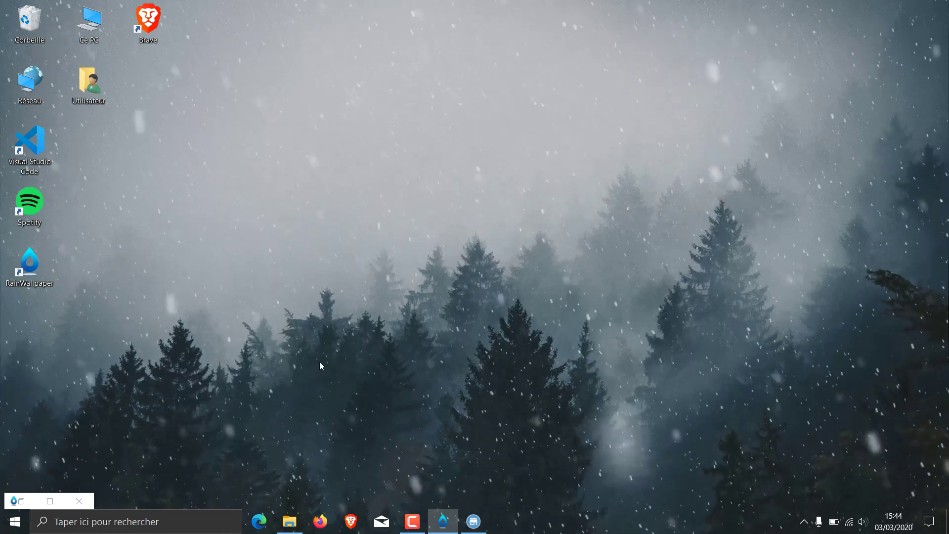
# Open the nexus archive in the Téléchargements folder and launch the NexusSetup application.
pyautogui.click(290, 521)
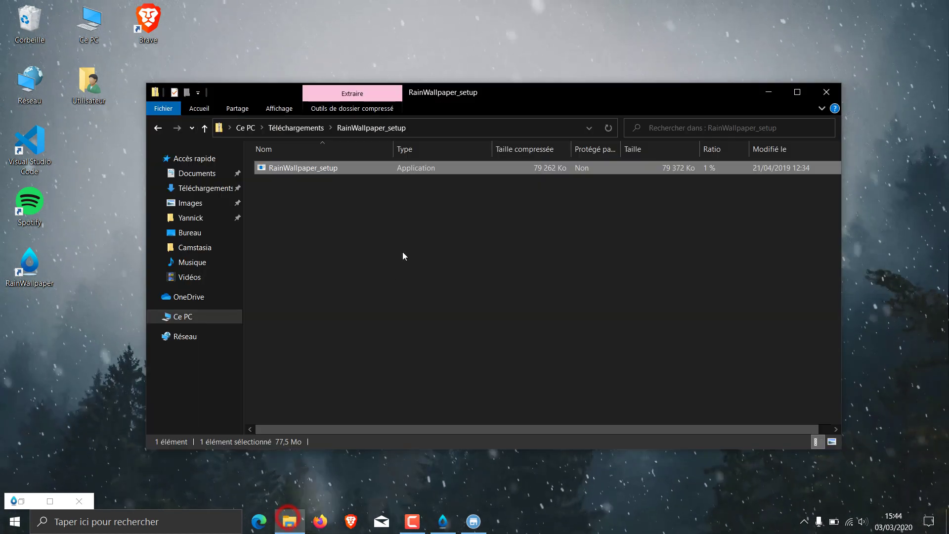
pyautogui.click(296, 127)
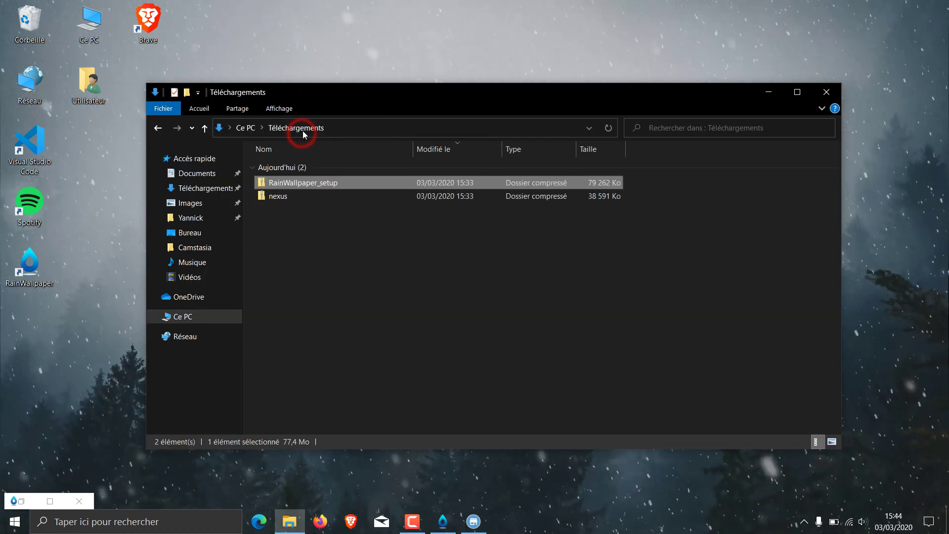
pyautogui.click(293, 246)
pyautogui.click(288, 200)
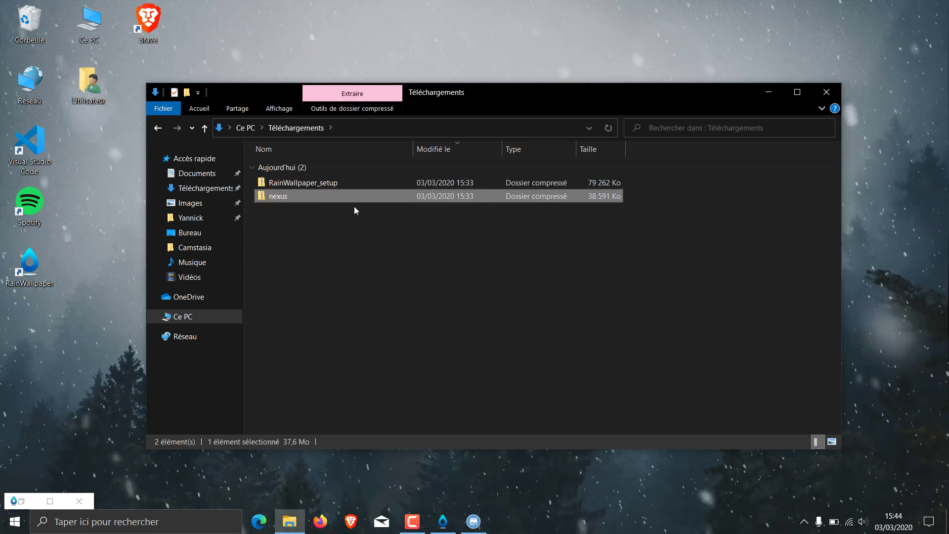
pyautogui.doubleClick(290, 195)
pyautogui.click(283, 167)
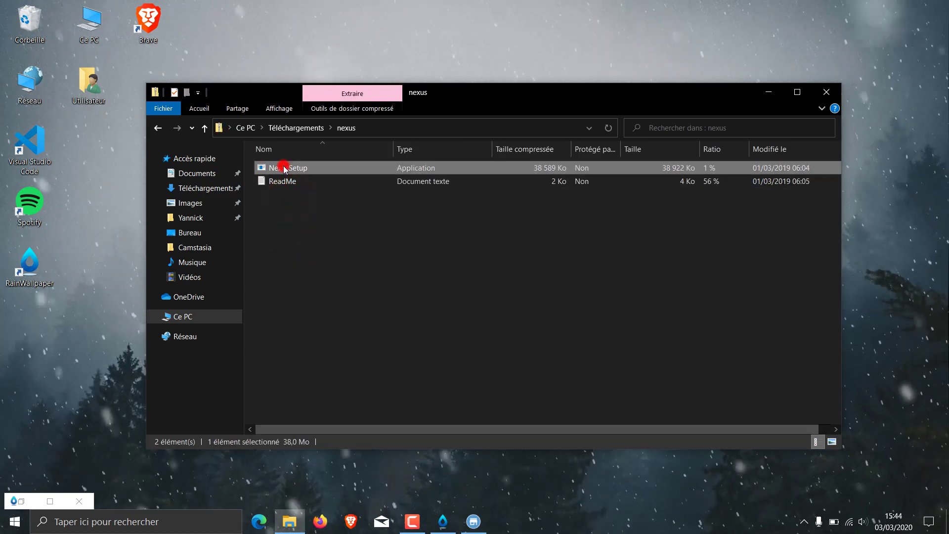
pyautogui.doubleClick(285, 169)
pyautogui.click(482, 286)
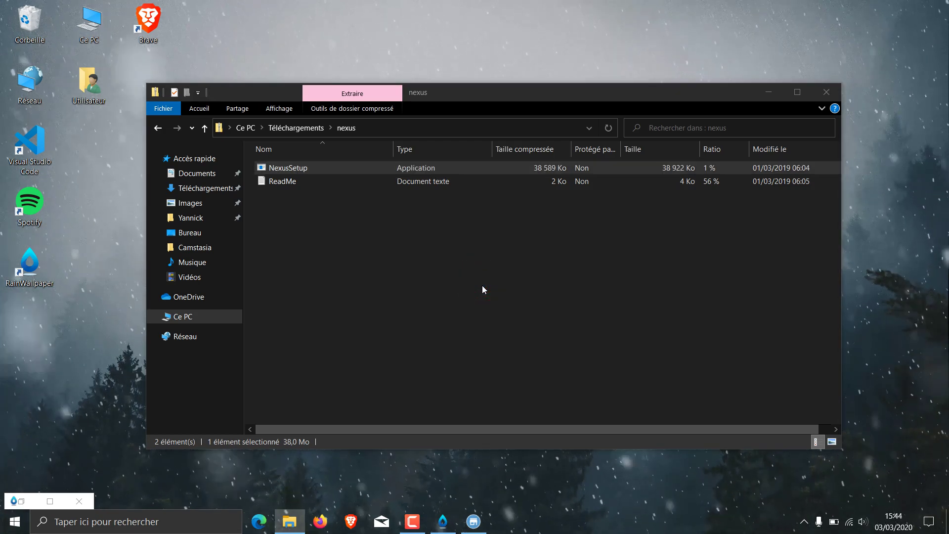
pyautogui.click(503, 278)
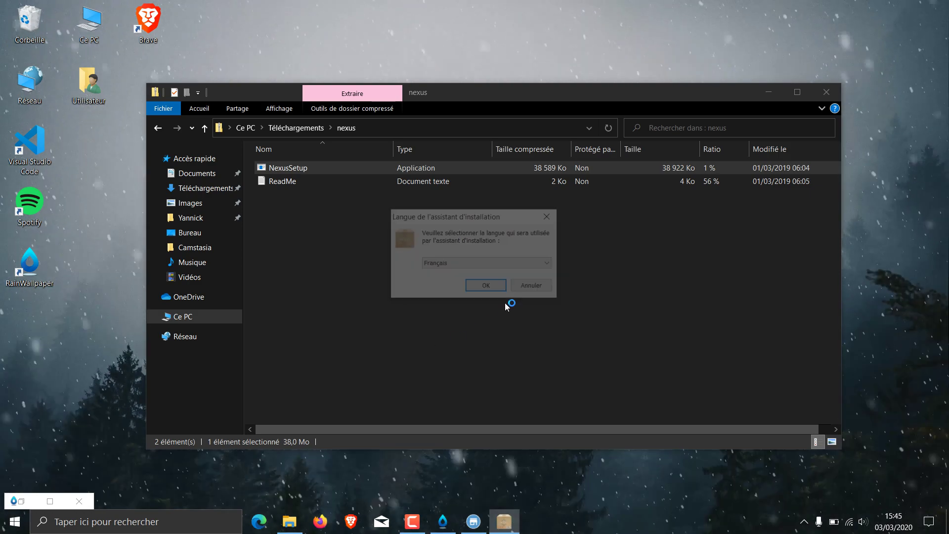
# Start the Nexus 19.2 installation with Français as the setup language and the default options.
pyautogui.click(483, 286)
pyautogui.click(498, 316)
pyautogui.click(535, 358)
pyautogui.click(535, 358)
pyautogui.click(535, 358)
pyautogui.click(536, 357)
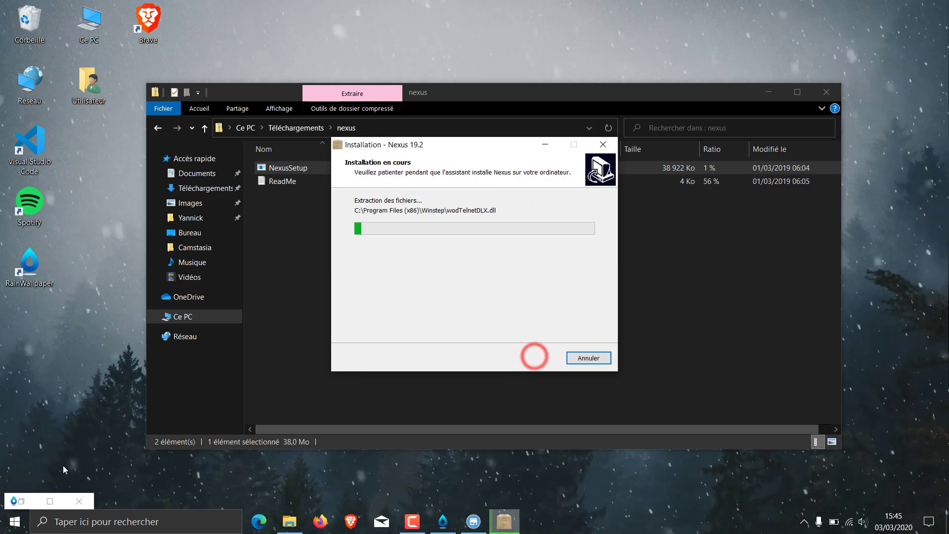
# Close the minimized RainWallpaper window and finish the Nexus setup with Launch Nexus enabled.
pyautogui.click(79, 501)
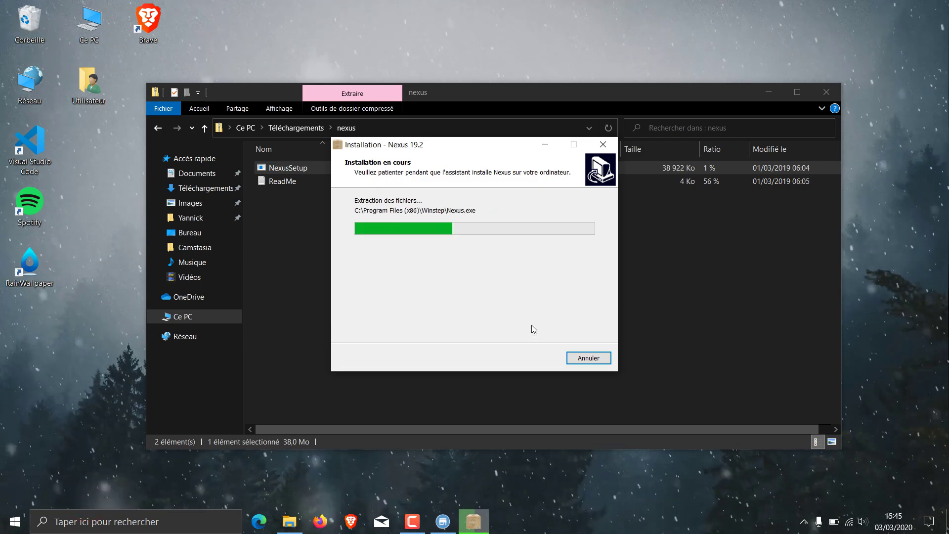
pyautogui.moveTo(442, 528)
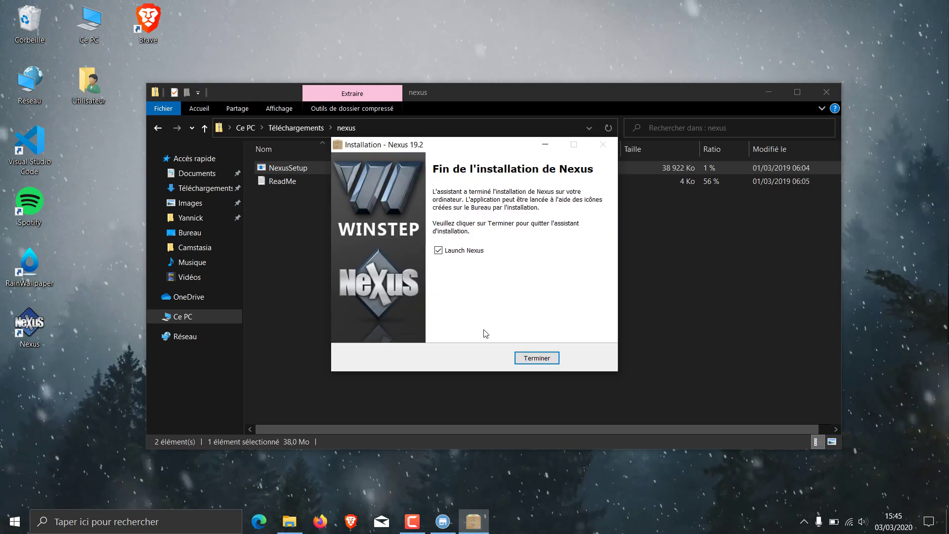
pyautogui.click(538, 357)
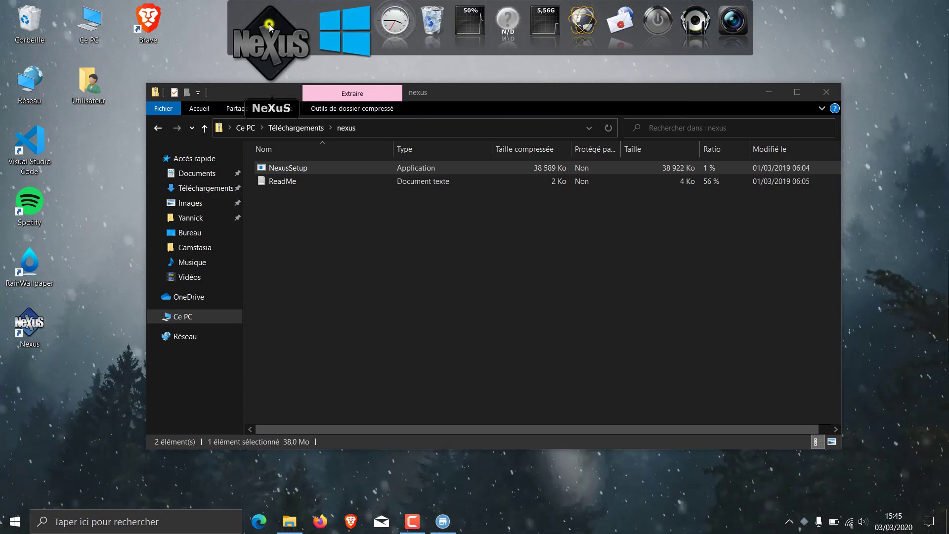
# Remove the NeXuS control icon, the clock module and the Corbeille module from the dock.
pyautogui.rightClick(269, 24)
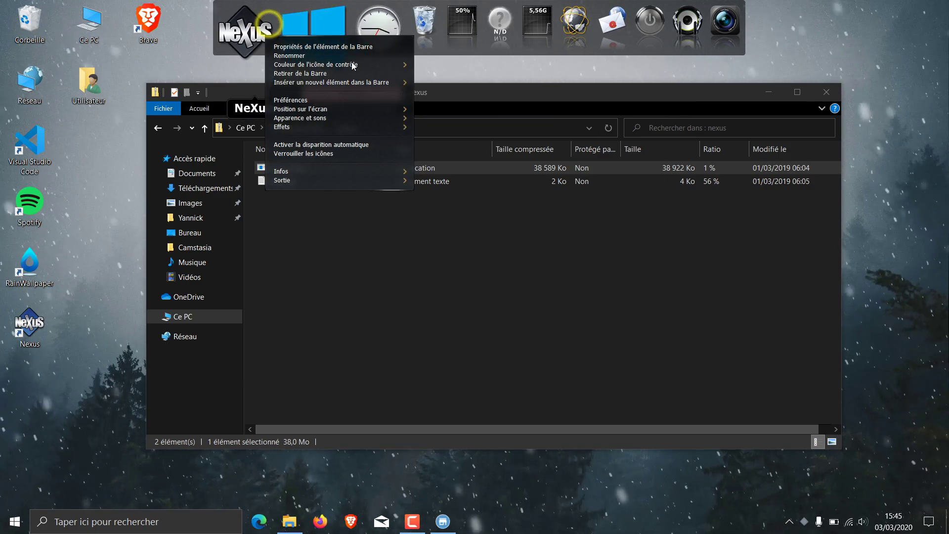
pyautogui.click(327, 75)
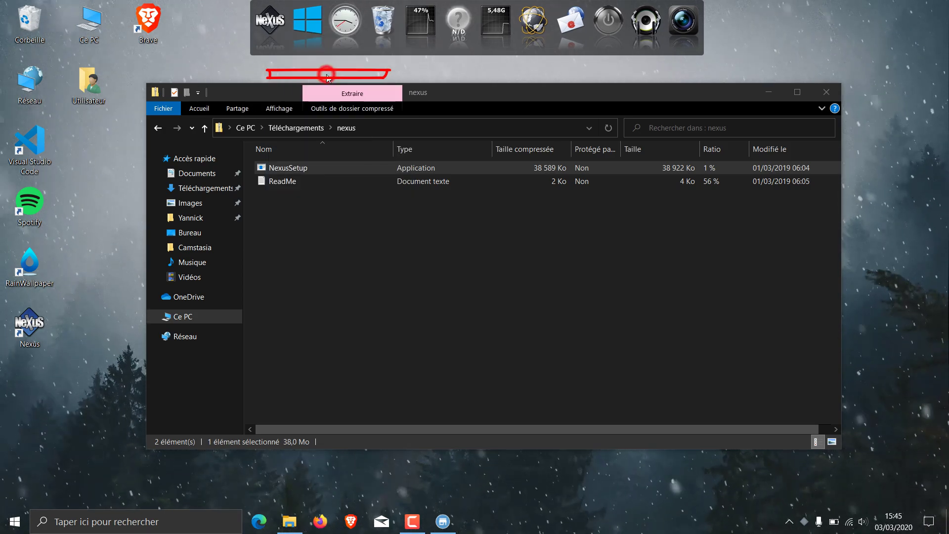
pyautogui.rightClick(334, 31)
pyautogui.click(366, 63)
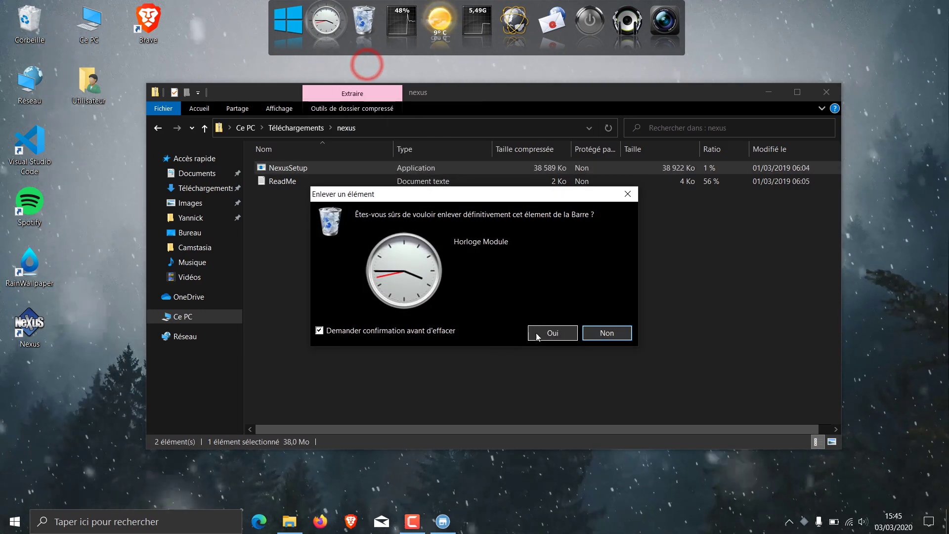
pyautogui.click(550, 335)
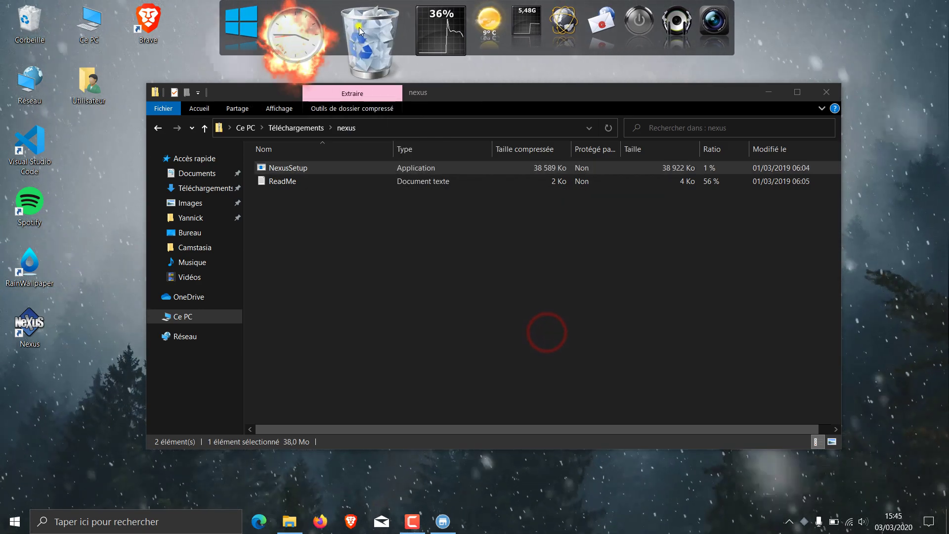
pyautogui.rightClick(330, 36)
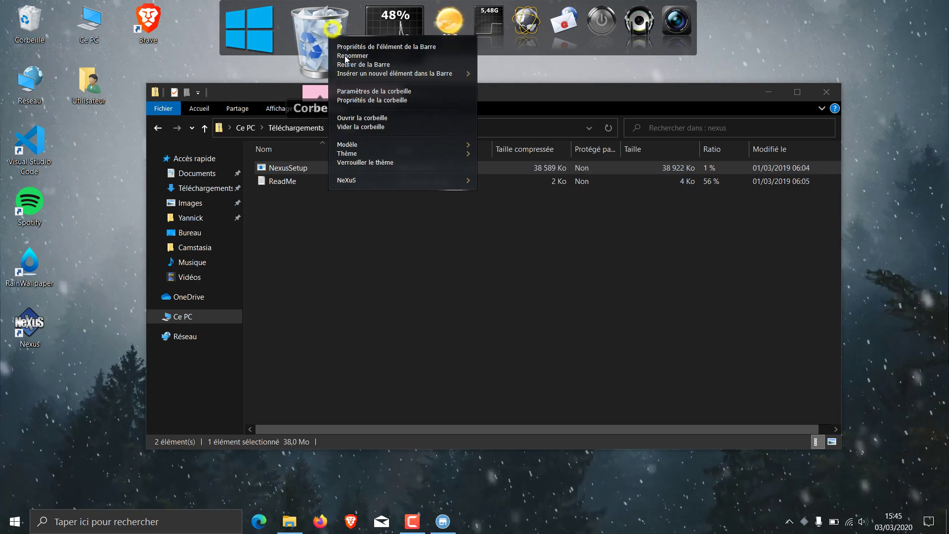
pyautogui.click(361, 66)
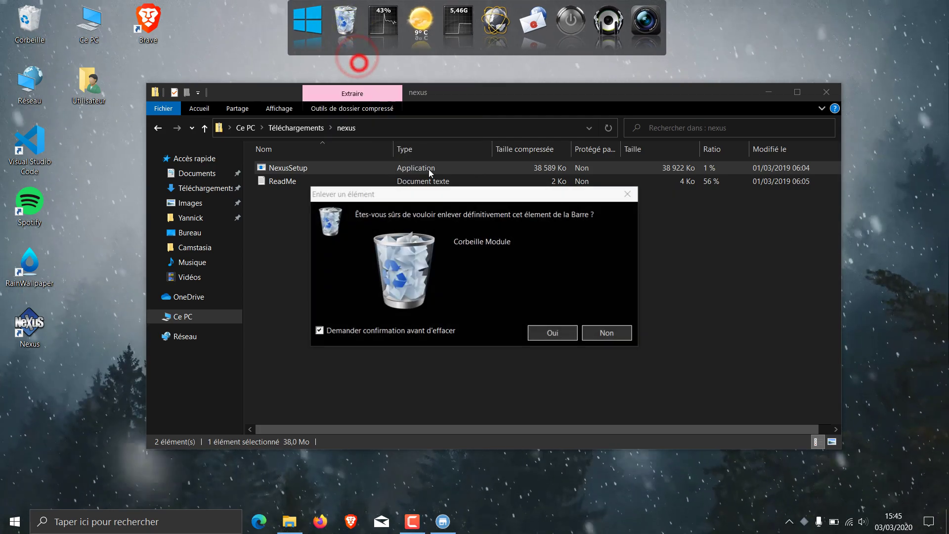
pyautogui.click(549, 333)
# Remove the processor meter, the memory meter and the atom-shaped globe icon from the dock.
pyautogui.rightClick(352, 35)
pyautogui.click(384, 64)
pyautogui.click(552, 333)
pyautogui.rightClick(423, 35)
pyautogui.click(458, 64)
pyautogui.click(553, 333)
pyautogui.rightClick(439, 35)
pyautogui.click(474, 64)
pyautogui.click(553, 333)
# Remove the mail, power and speaker icons from the dock, keeping only Windows, weather and camera.
pyautogui.rightClick(459, 36)
pyautogui.click(492, 64)
pyautogui.click(552, 332)
pyautogui.rightClick(477, 35)
pyautogui.click(511, 65)
pyautogui.click(553, 333)
pyautogui.rightClick(496, 35)
pyautogui.click(530, 64)
pyautogui.click(553, 333)
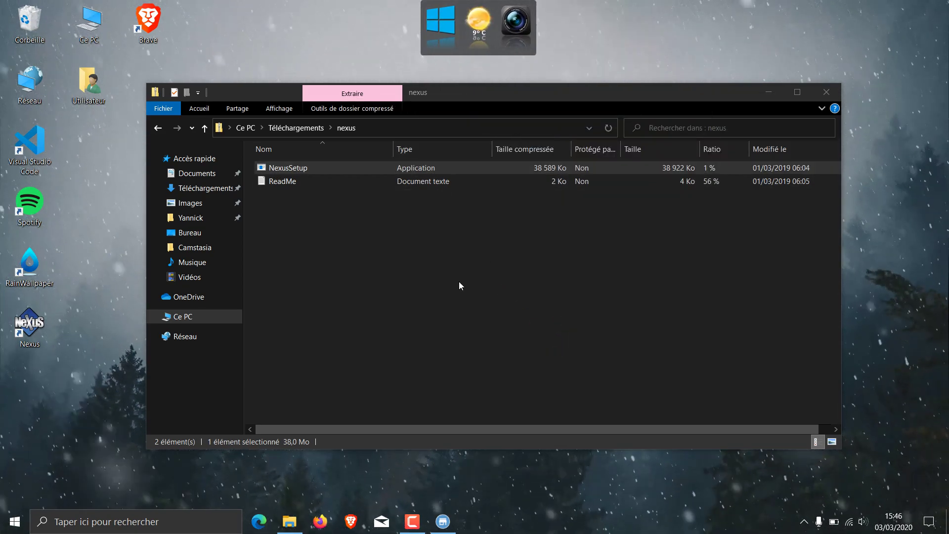
# Open the NeXuS dock preferences and dismiss the Winstep update manager without downloading anything.
pyautogui.rightClick(495, 9)
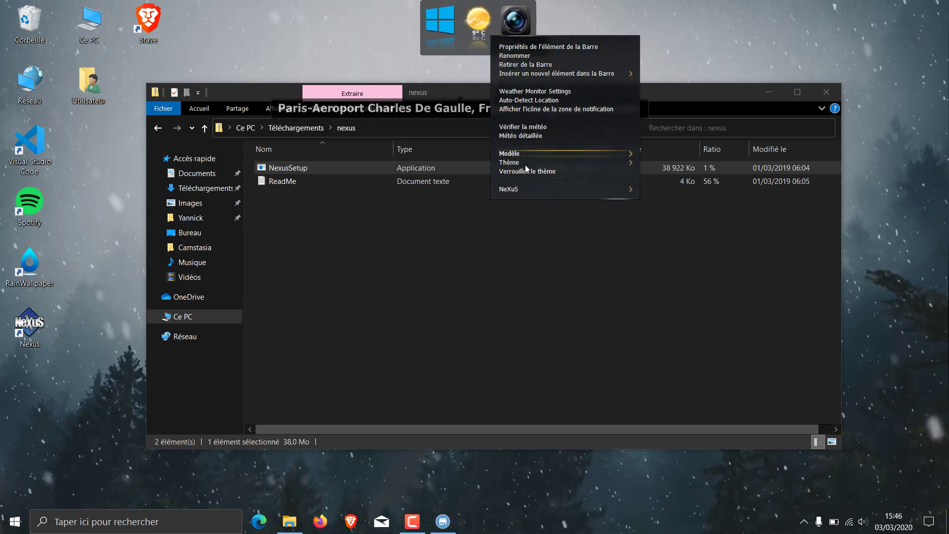
pyautogui.click(540, 190)
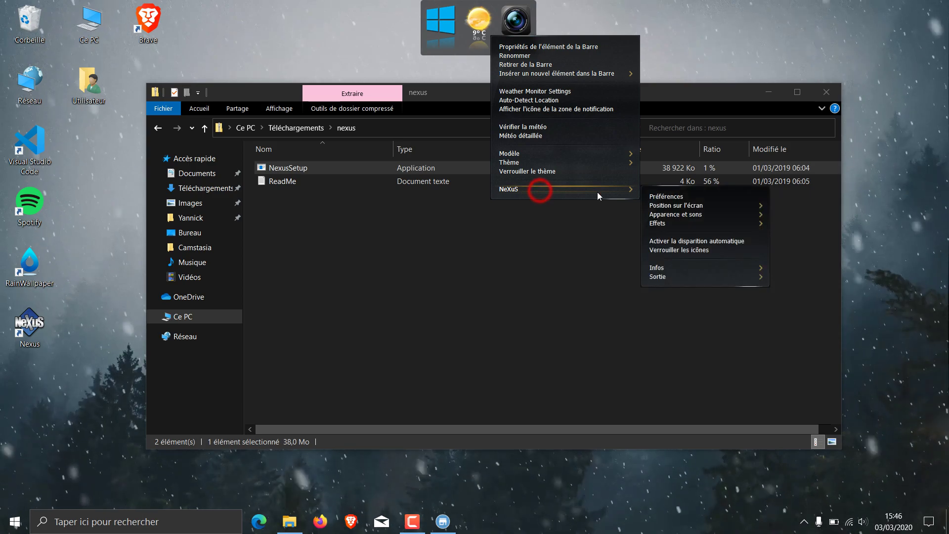
pyautogui.click(670, 197)
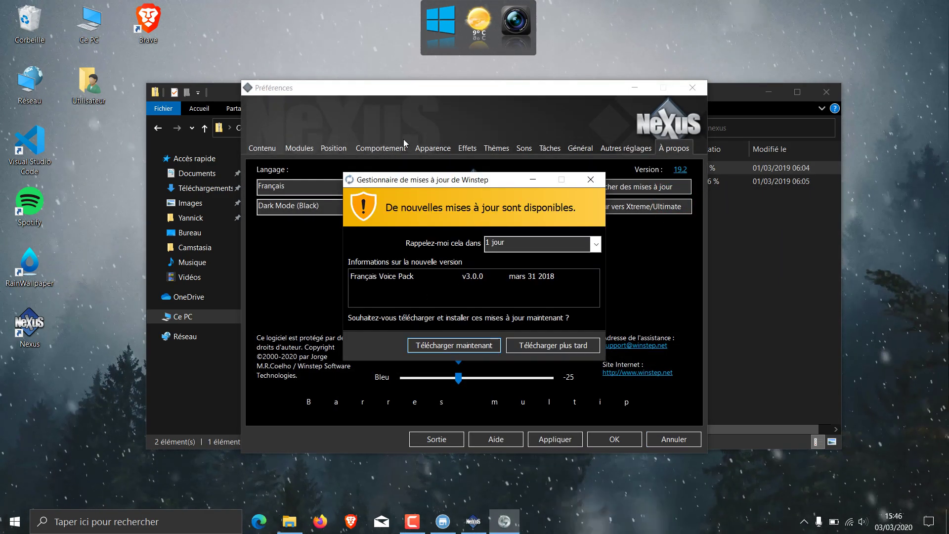
pyautogui.click(591, 180)
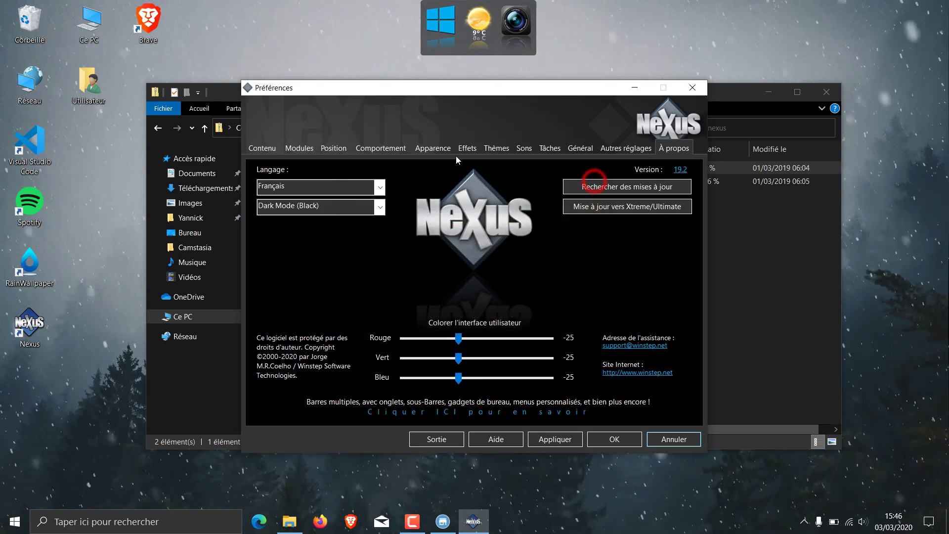
# Try the Taped - No Space theme on the dock and switch back to the Windows10Nx theme.
pyautogui.click(490, 149)
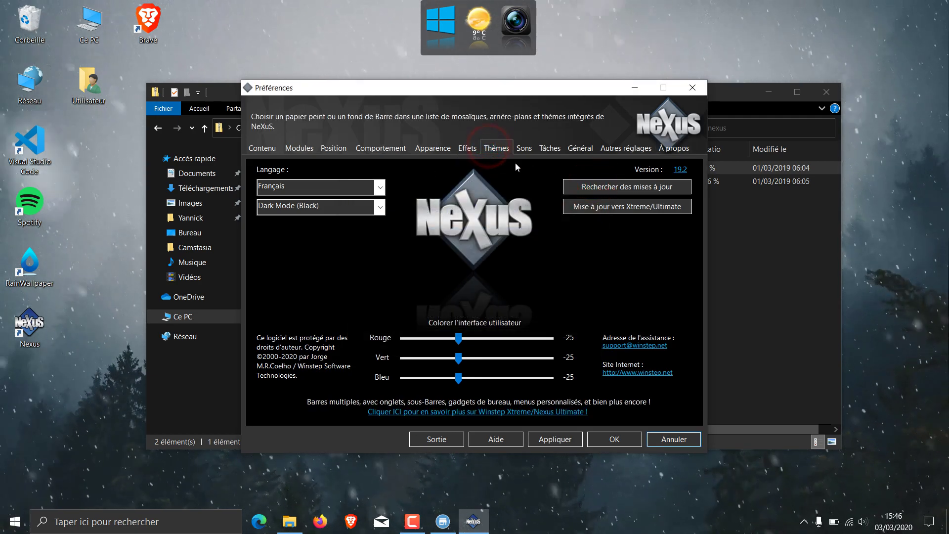
pyautogui.moveTo(368, 314); pyautogui.dragTo(371, 341)
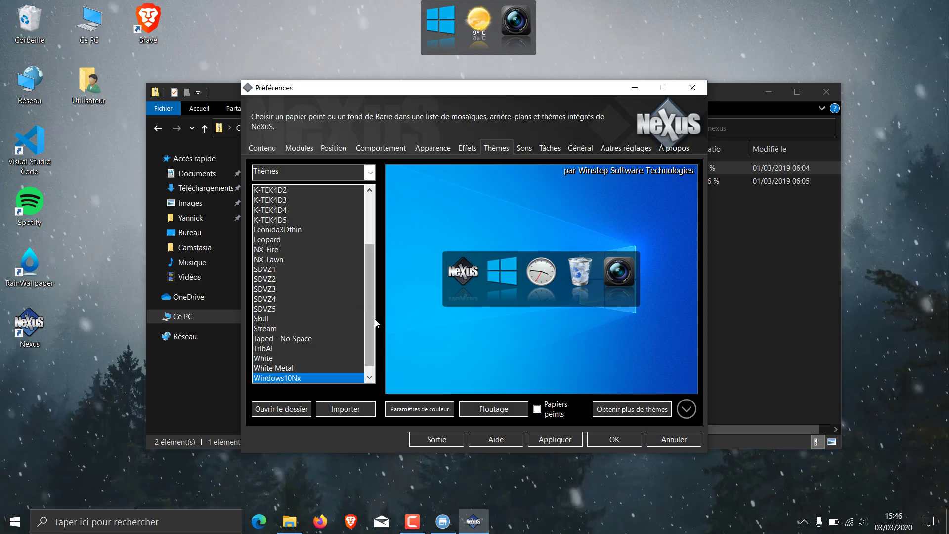
pyautogui.click(301, 330)
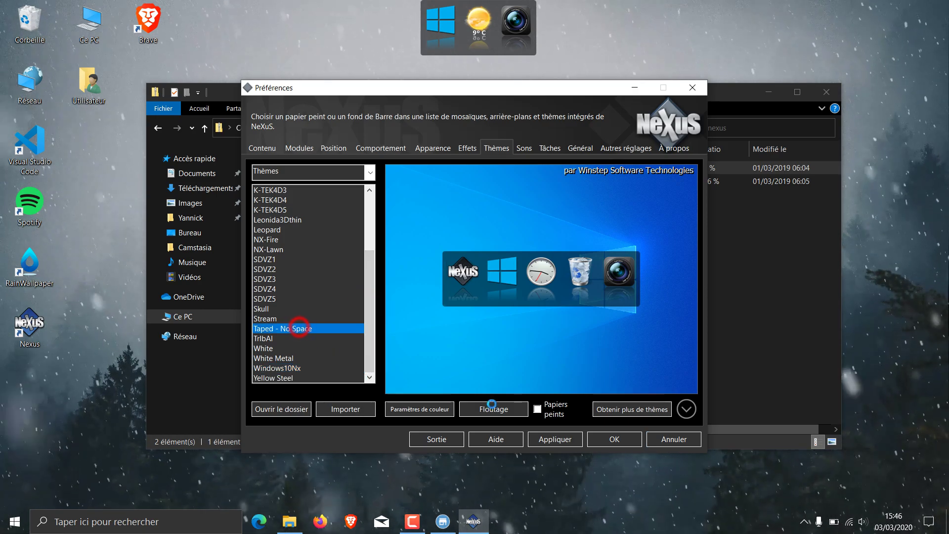
pyautogui.click(555, 439)
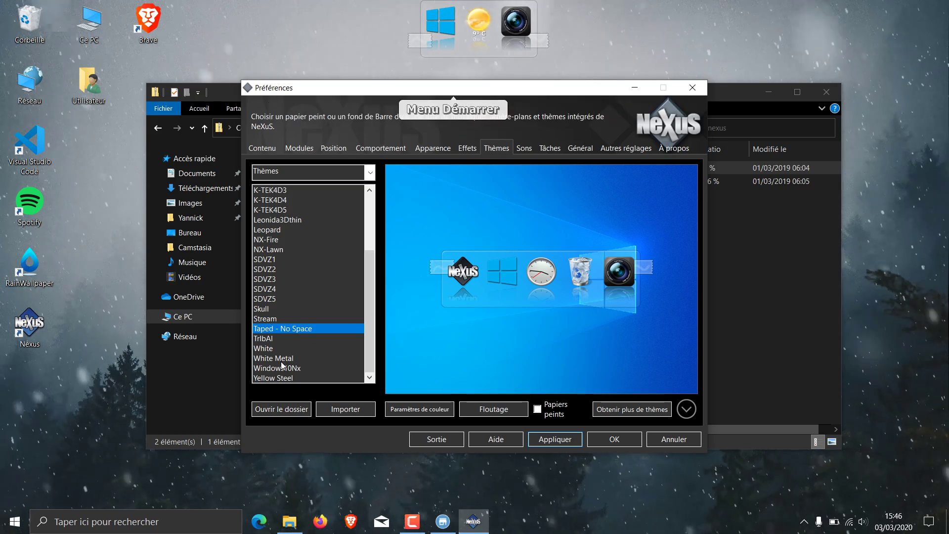
pyautogui.click(298, 367)
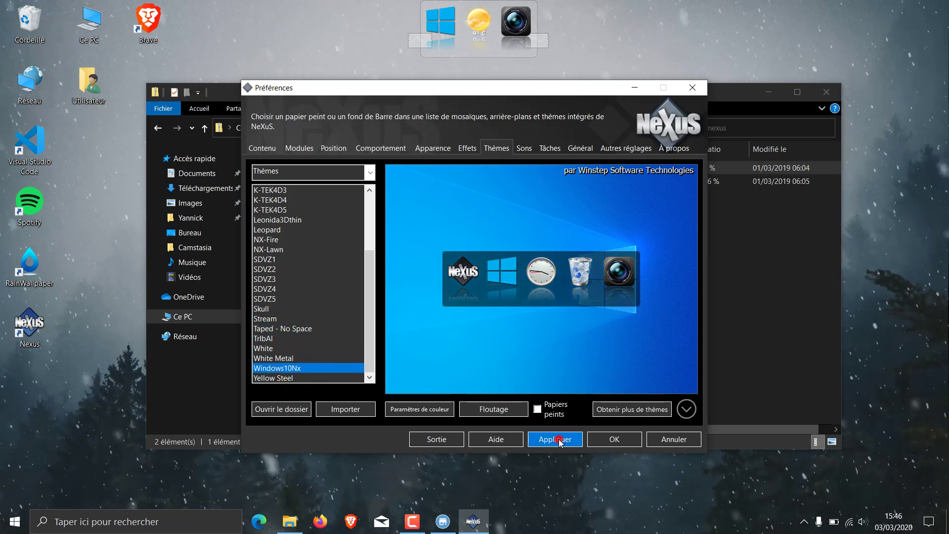
pyautogui.click(559, 440)
# Set the dock bar's transparency to 41% in its appearance settings and apply the change.
pyautogui.click(381, 150)
pyautogui.click(430, 151)
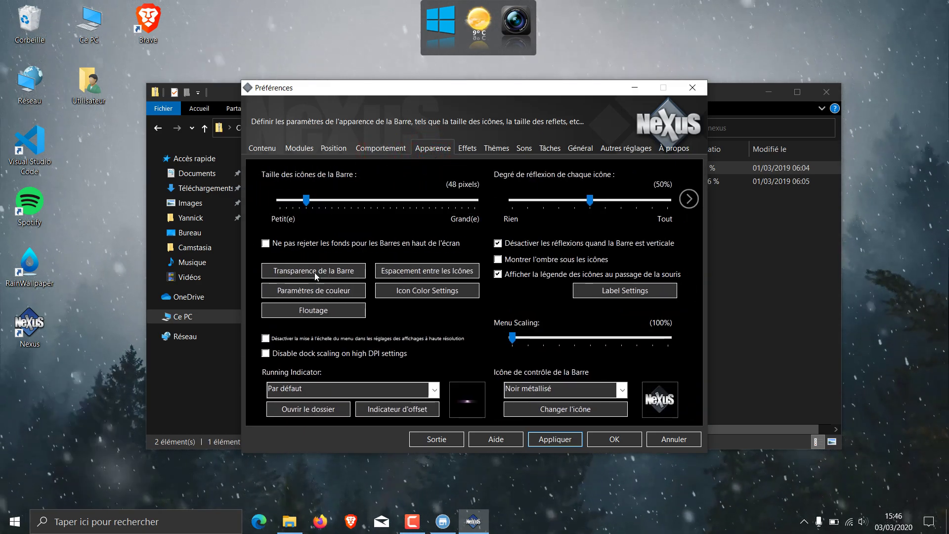
pyautogui.click(329, 271)
pyautogui.moveTo(302, 342); pyautogui.dragTo(365, 353)
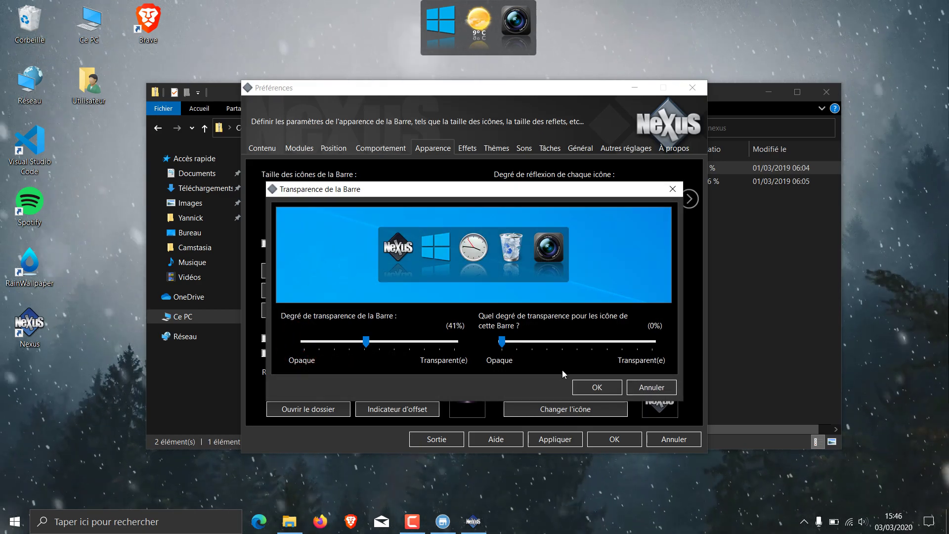
pyautogui.click(586, 389)
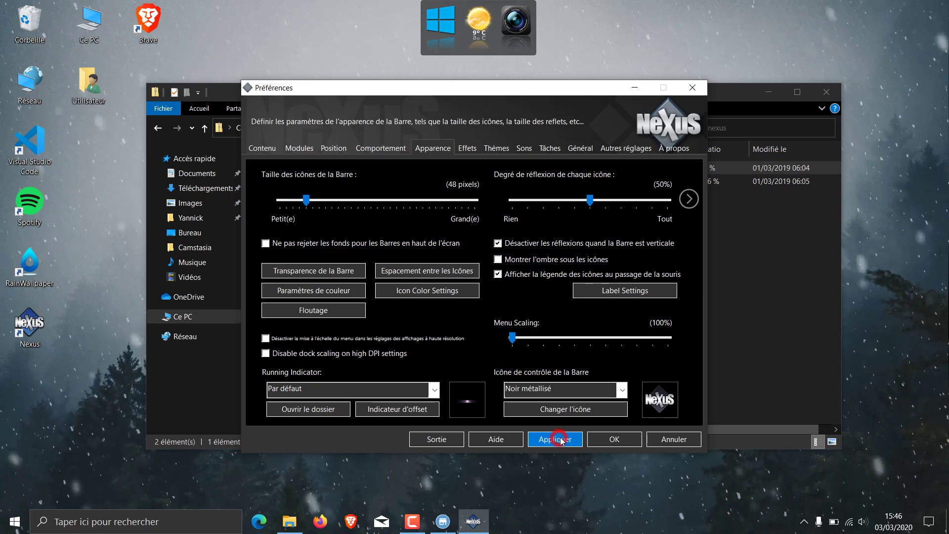
pyautogui.click(560, 439)
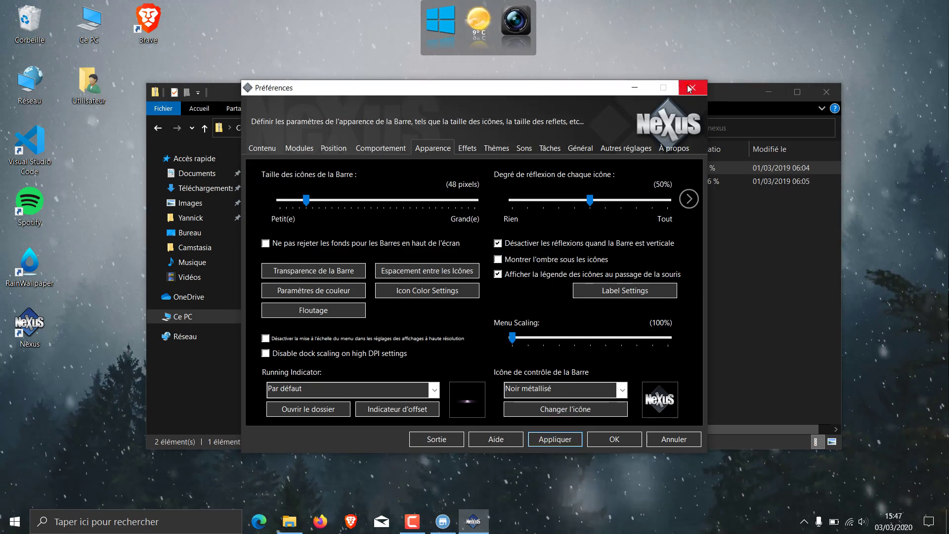
# Attach the dock to the Bas screen edge, apply the new position and close the preferences.
pyautogui.click(274, 148)
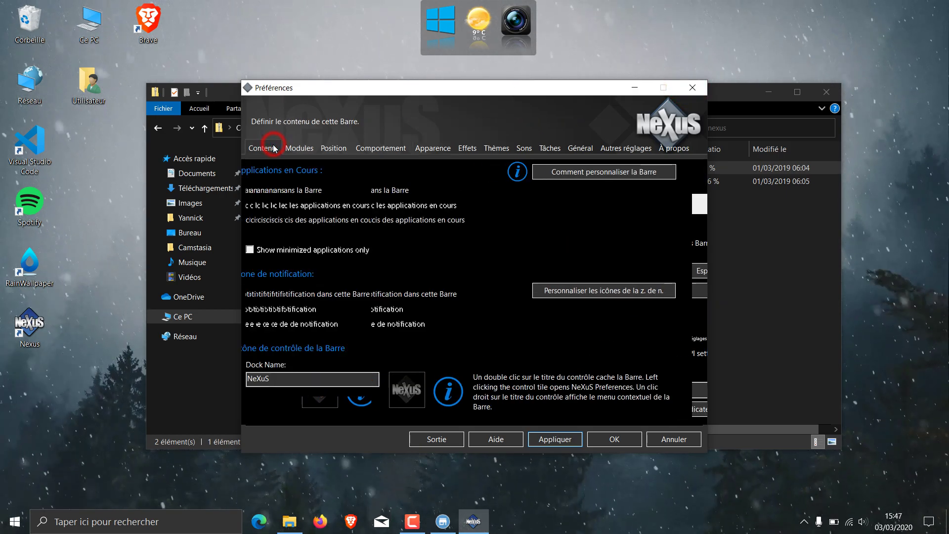
pyautogui.click(328, 149)
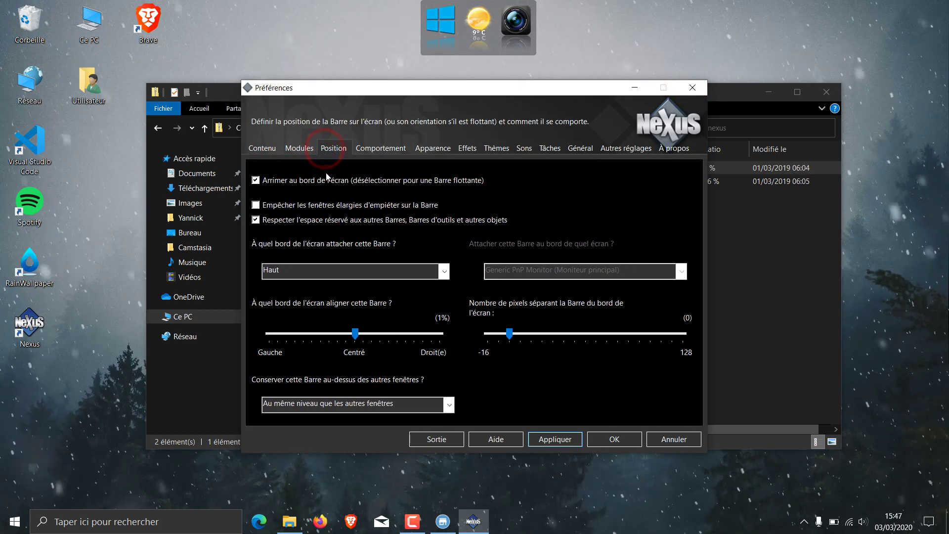
pyautogui.click(320, 272)
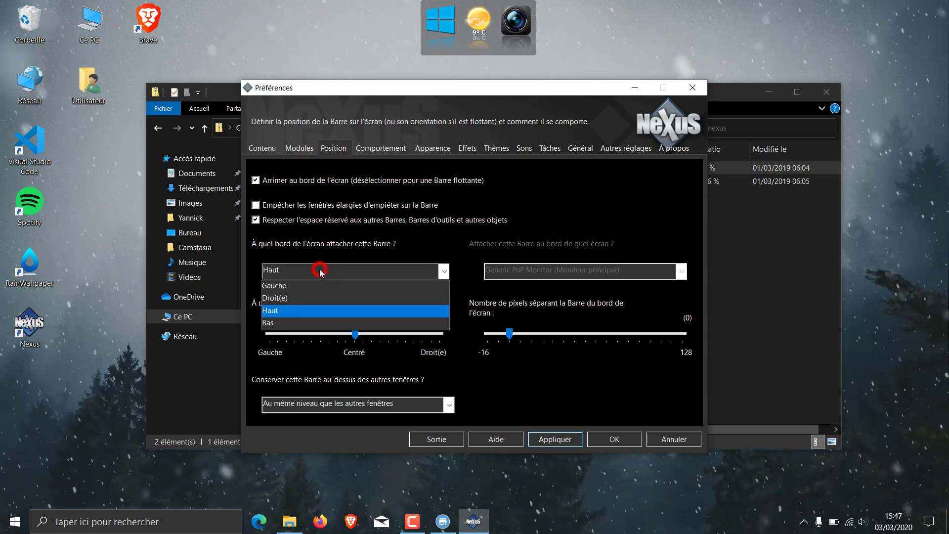
pyautogui.click(296, 322)
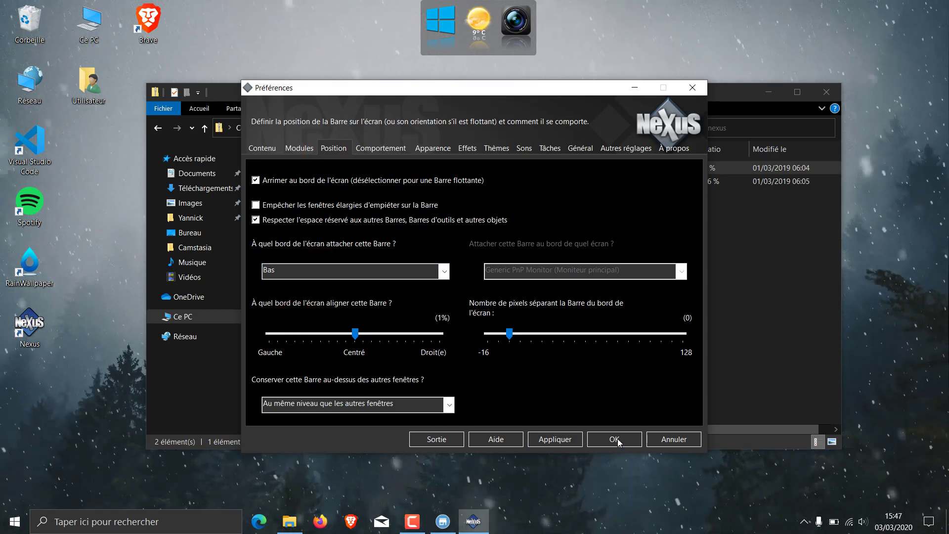
pyautogui.click(561, 439)
pyautogui.click(612, 439)
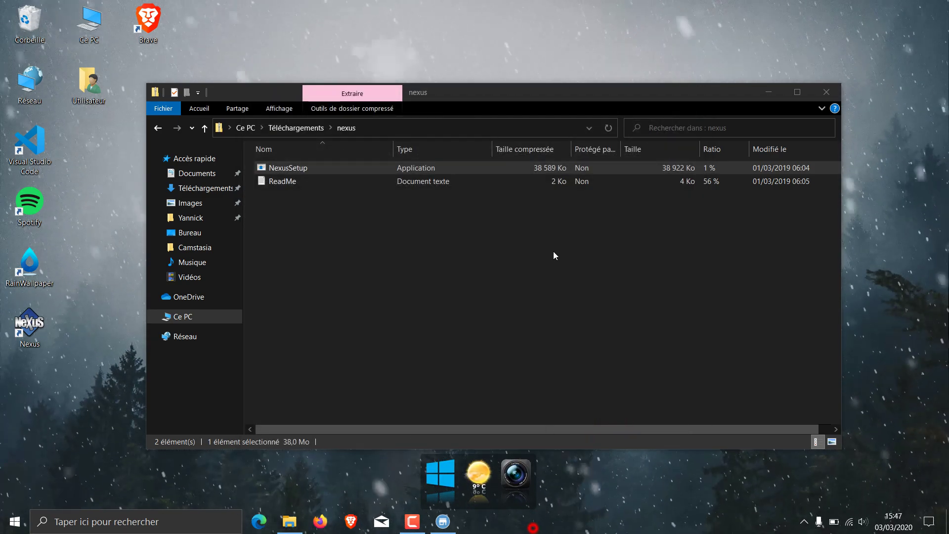
# Unlock the Windows taskbar and move it to the top edge of the screen, closing the nexus folder window.
pyautogui.rightClick(529, 526)
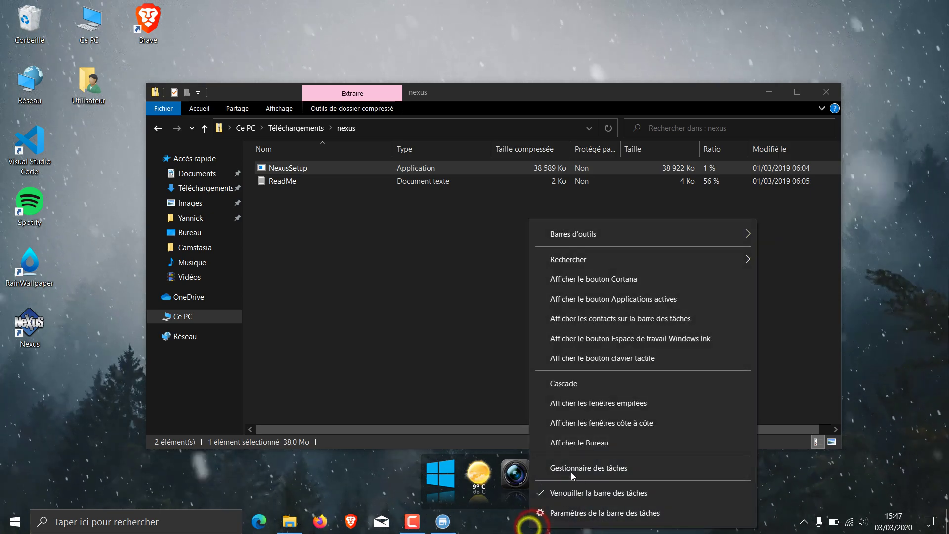
pyautogui.click(589, 494)
pyautogui.moveTo(573, 524); pyautogui.dragTo(578, 60)
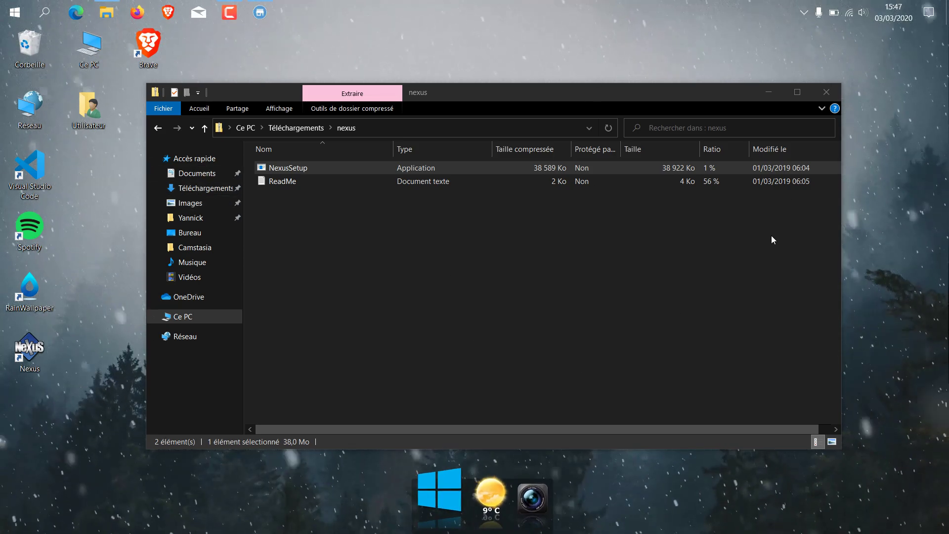
pyautogui.click(827, 94)
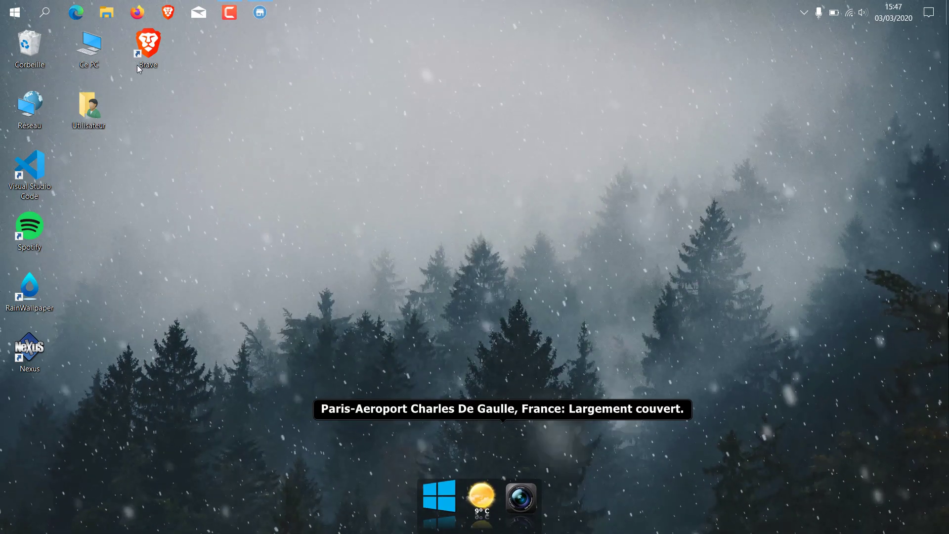
# Add the Spotify, Brave and Visual Studio Code desktop shortcuts to the dock, with the Utilisateur folder opened alongside.
pyautogui.moveTo(34, 236); pyautogui.dragTo(474, 507)
pyautogui.moveTo(148, 45); pyautogui.dragTo(462, 497)
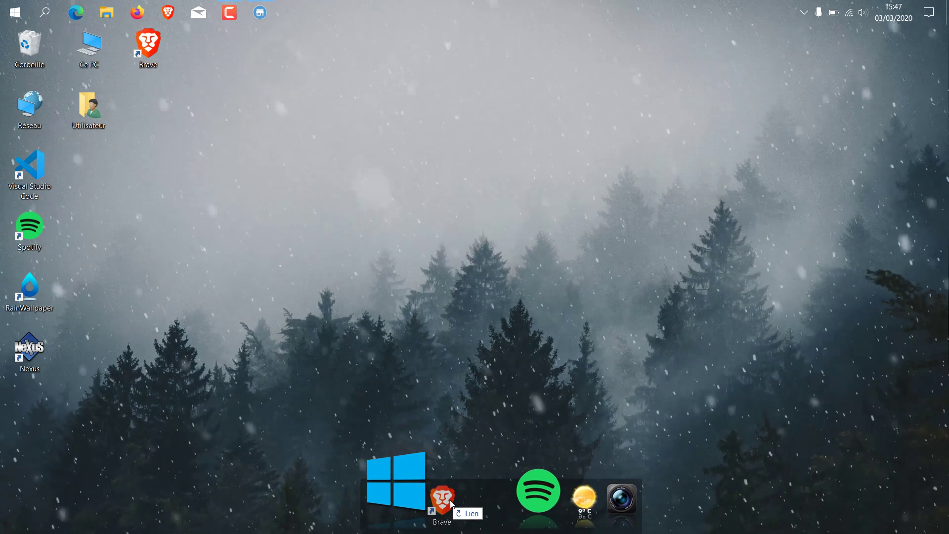
pyautogui.doubleClick(91, 108)
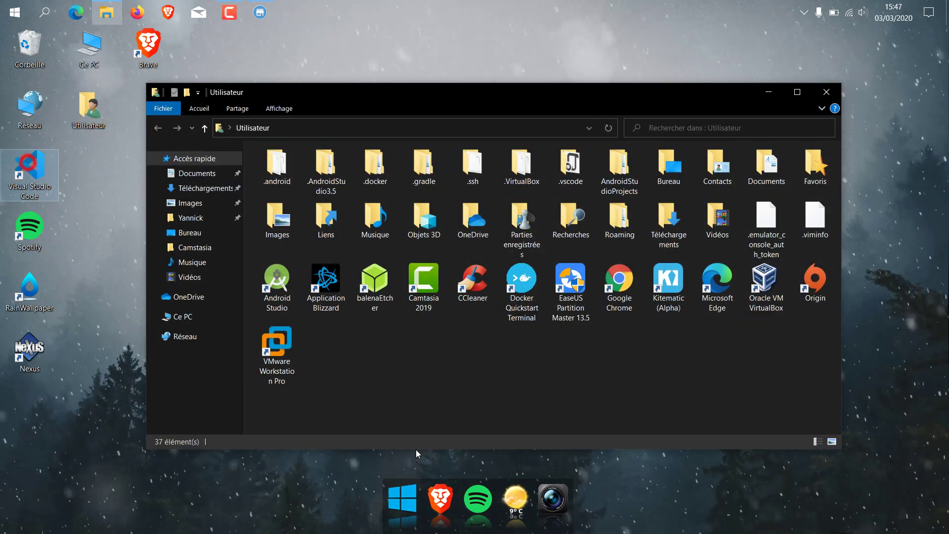
pyautogui.moveTo(30, 170); pyautogui.dragTo(457, 491)
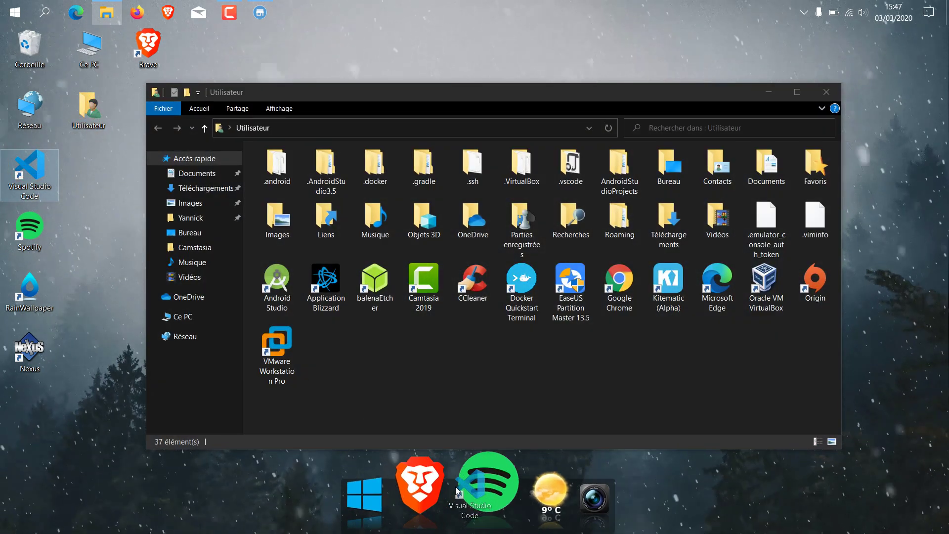
# Add Android Studio and Camtasia 2019 from the Utilisateur folder and Ce PC from the desktop to the dock, and close the folder.
pyautogui.moveTo(523, 501); pyautogui.dragTo(524, 500)
pyautogui.moveTo(287, 288); pyautogui.dragTo(535, 501)
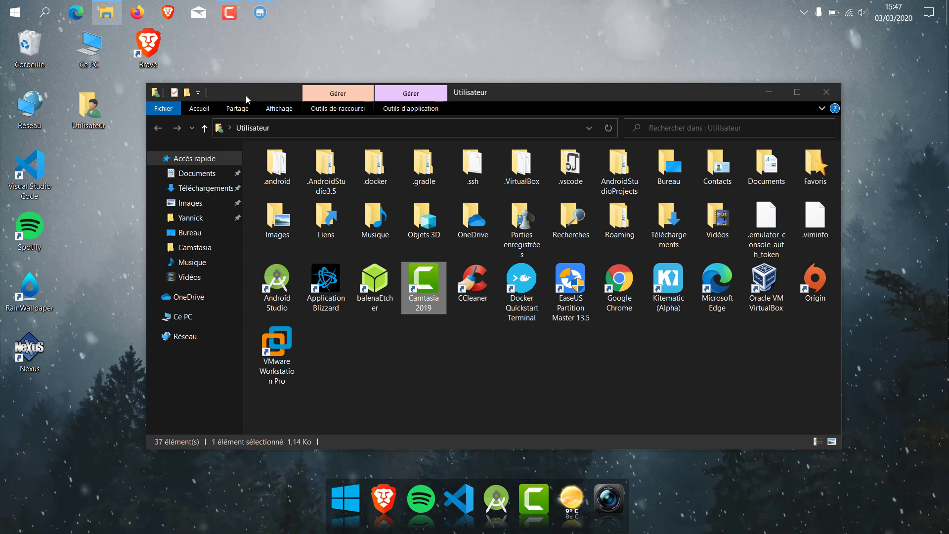
pyautogui.moveTo(245, 97); pyautogui.dragTo(139, 57)
pyautogui.click(91, 56)
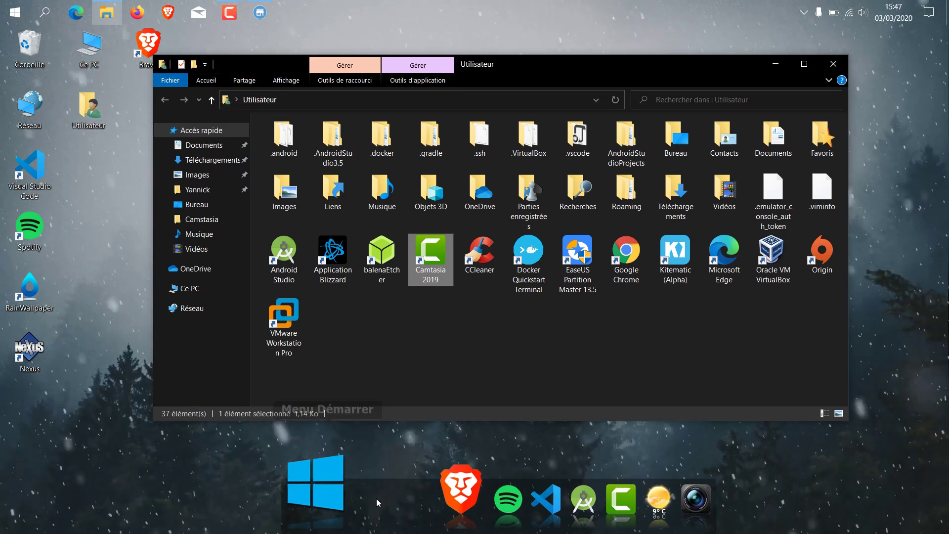
pyautogui.click(825, 63)
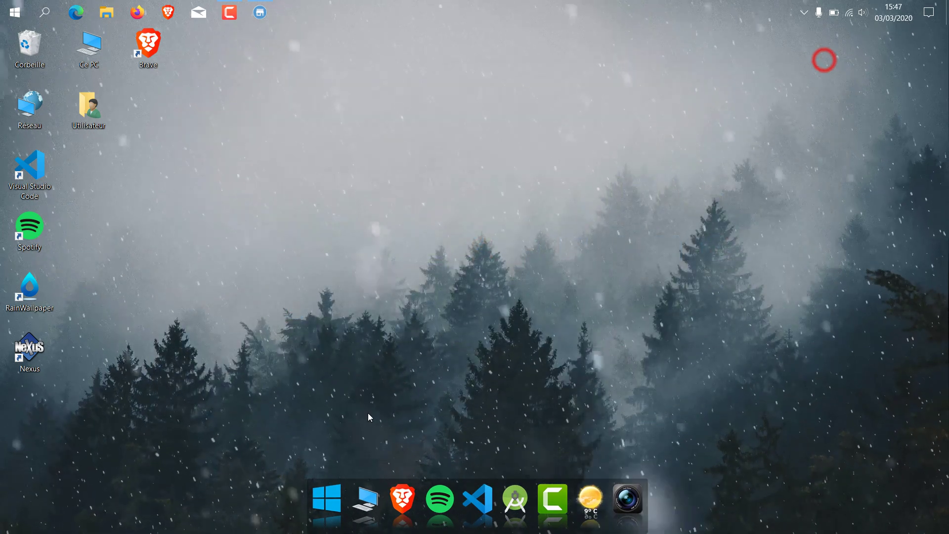
# Test the dock's Ce PC shortcut by opening it, and close the window.
pyautogui.click(361, 504)
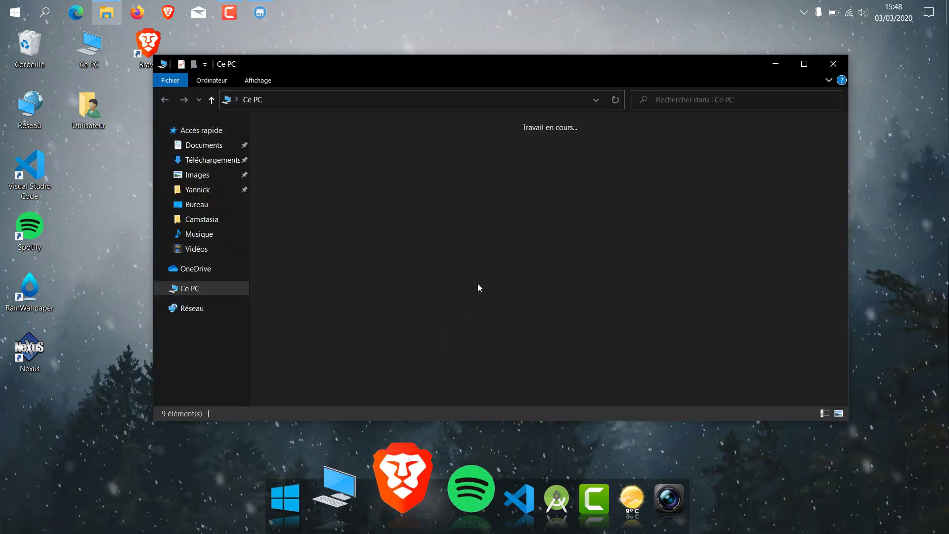
pyautogui.moveTo(425, 61); pyautogui.dragTo(449, 57)
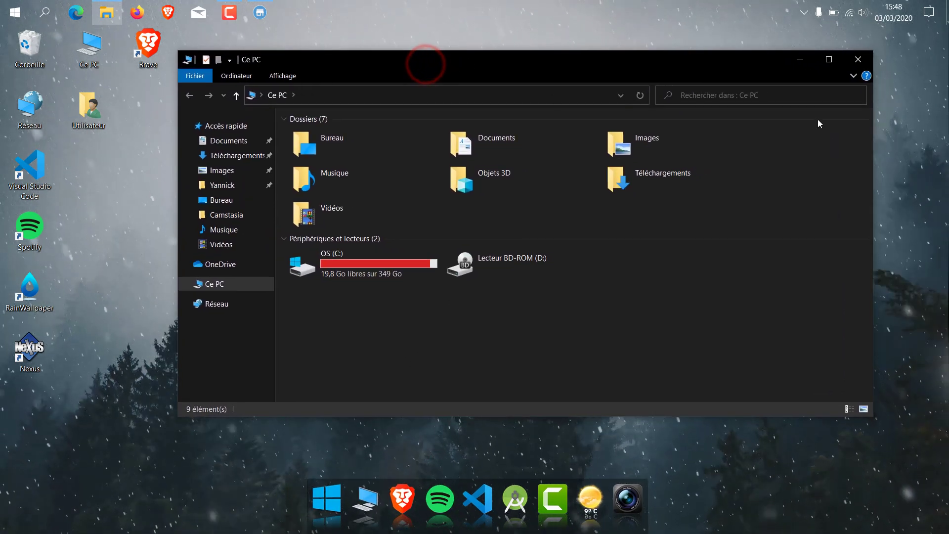
pyautogui.click(859, 61)
# Hide all desktop icons and close the DeviantArt browser window, leaving a clean desktop.
pyautogui.rightClick(493, 177)
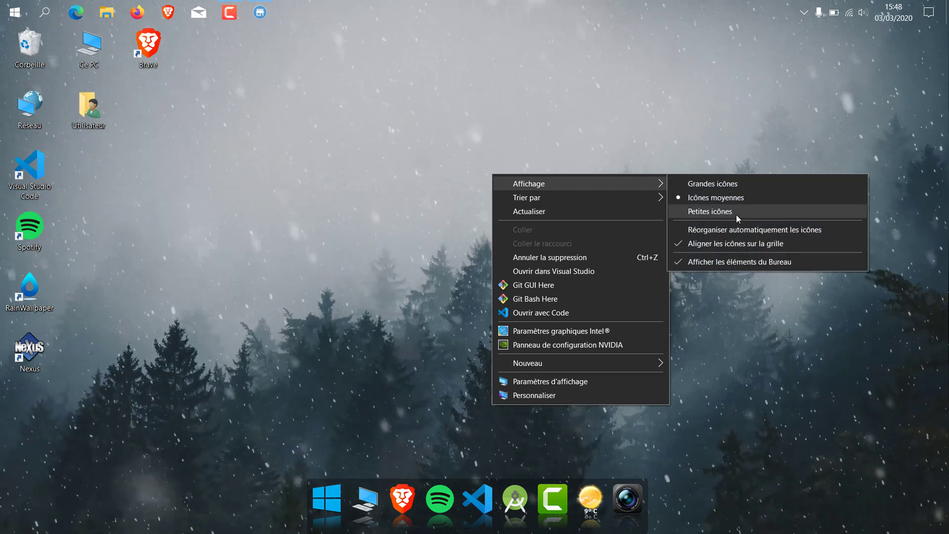
pyautogui.click(740, 263)
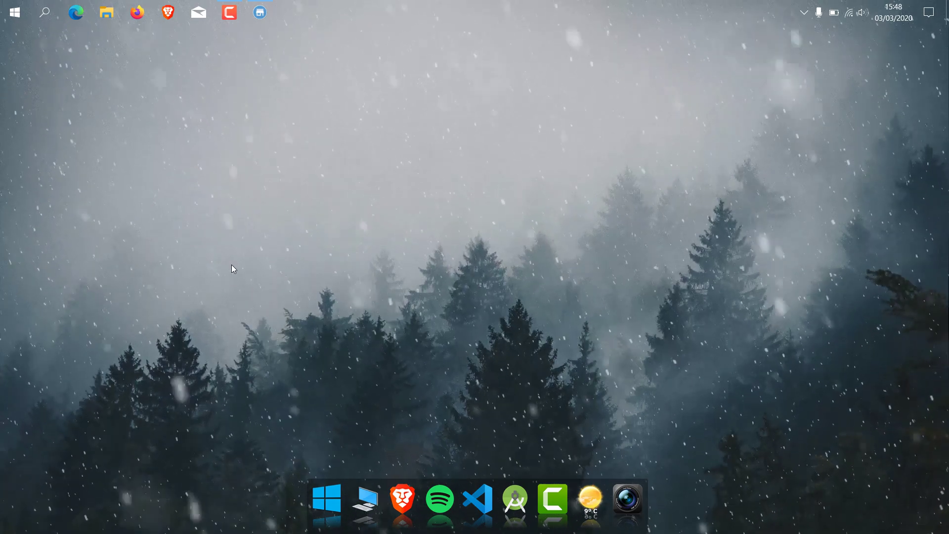
pyautogui.click(260, 12)
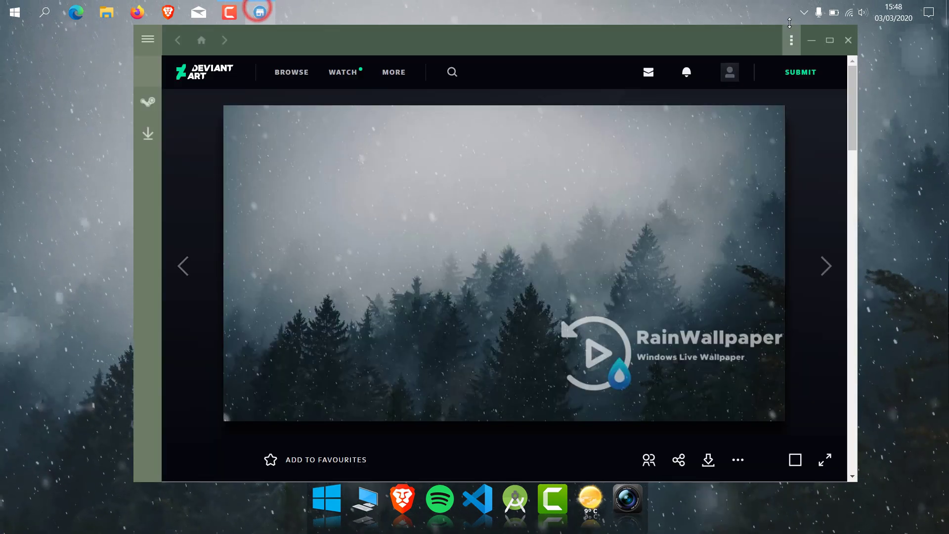
pyautogui.click(848, 38)
pyautogui.click(598, 188)
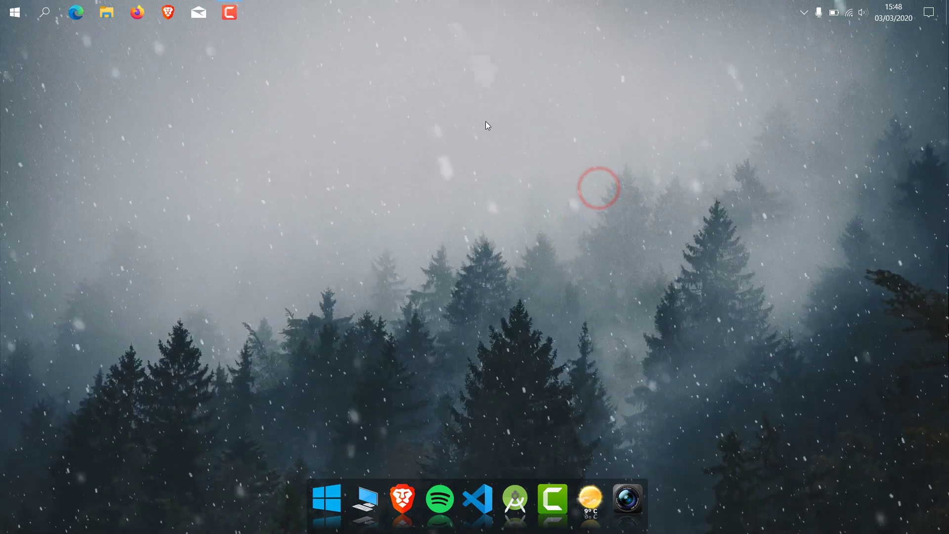